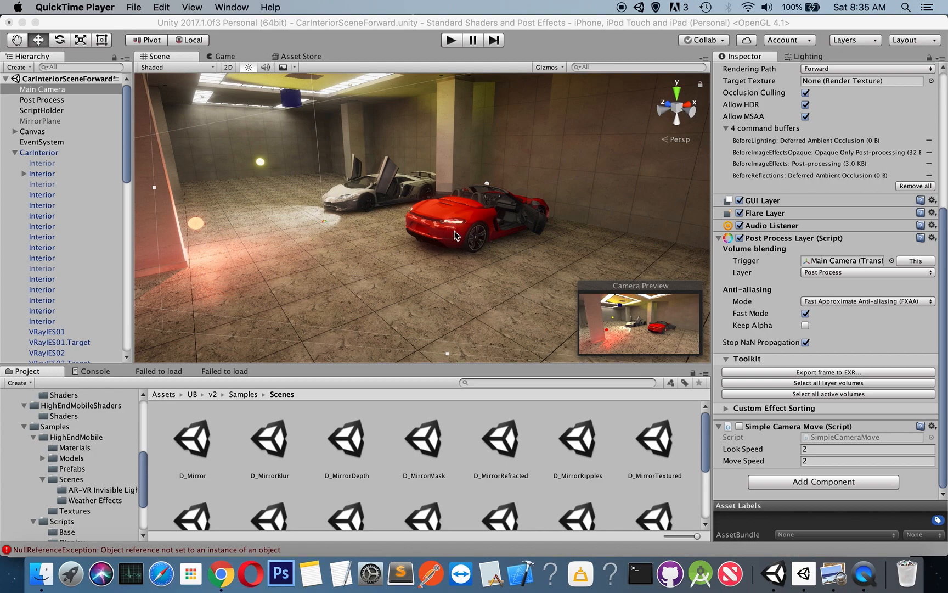
Examine the settings of both reflection probes and the back wall in the garage scene
scroll(76, 228, "down", 15)
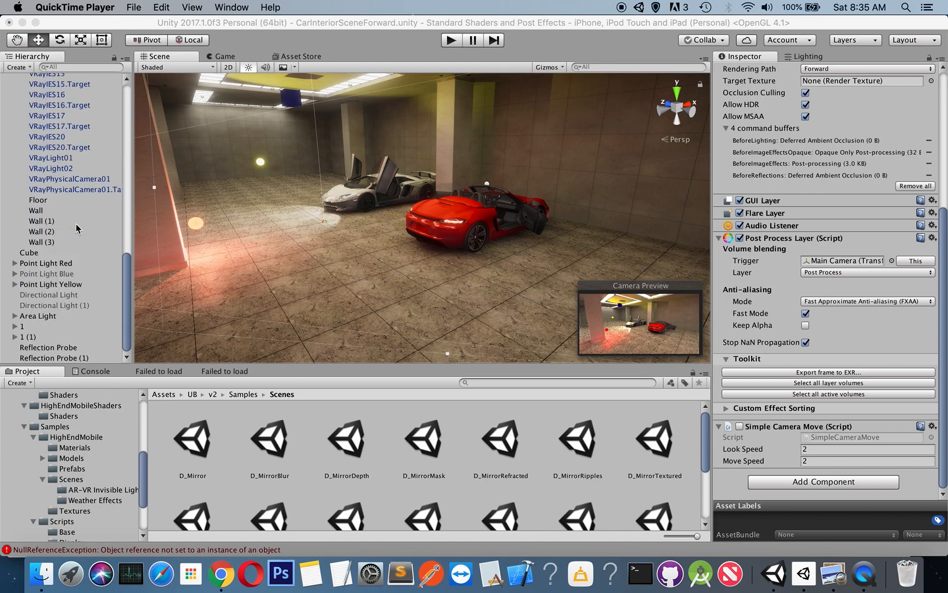
left_click(47, 349)
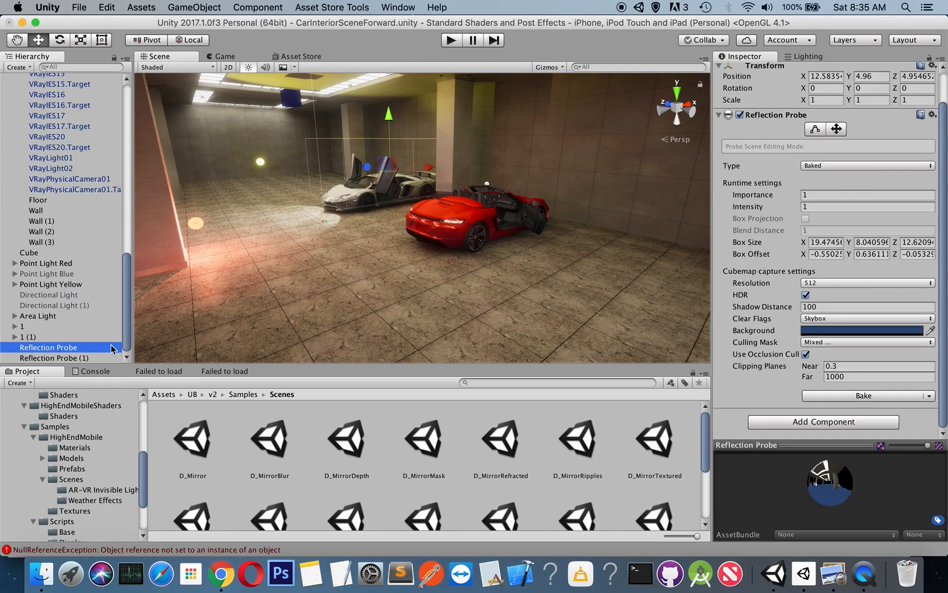
left_click(67, 360)
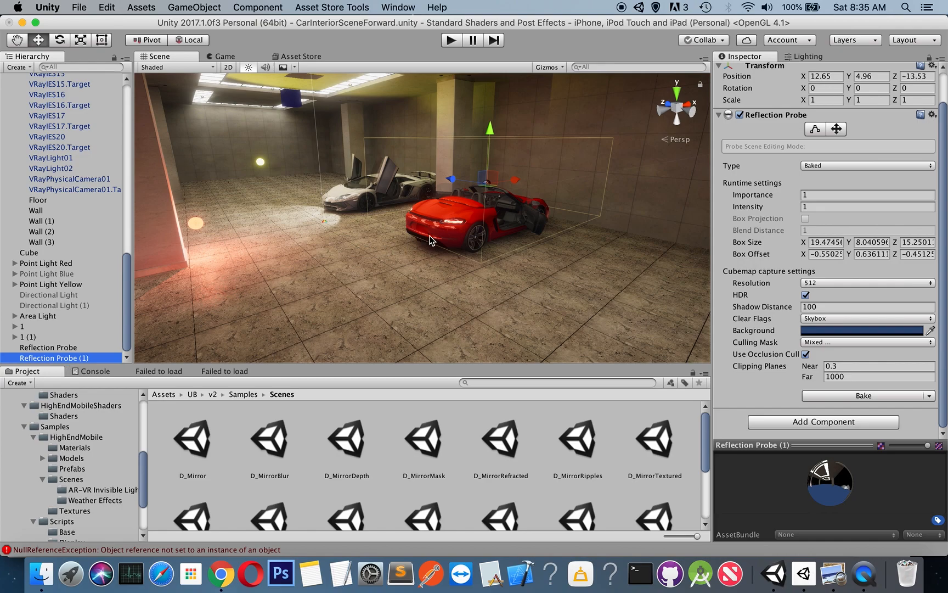
left_click(340, 238)
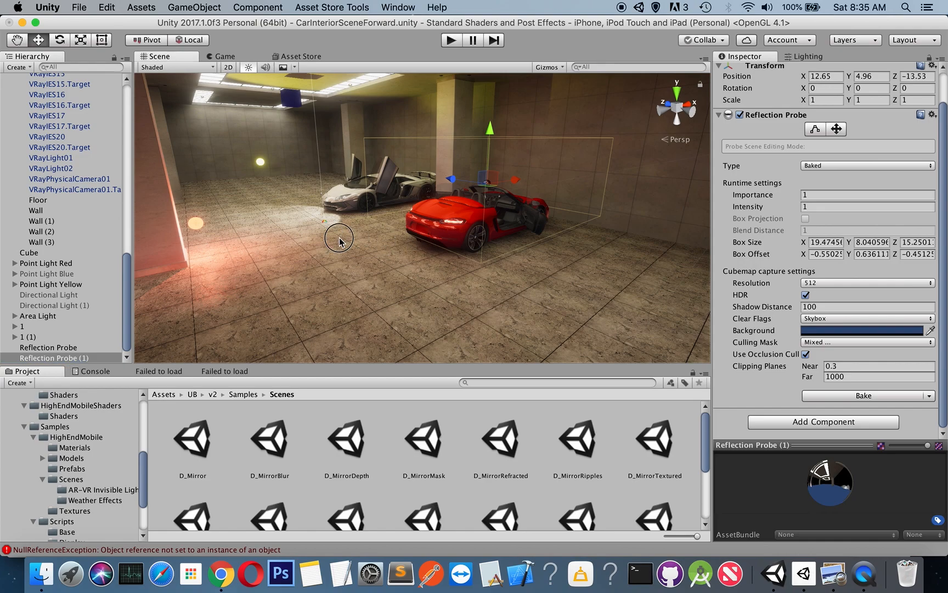
left_click(299, 136)
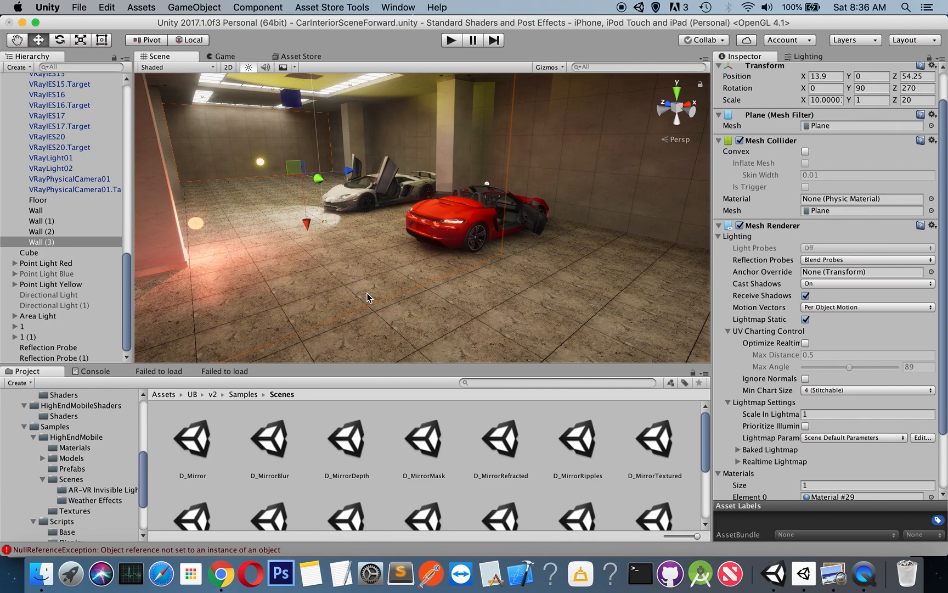
Change the shader of the Floor's FloorForward material to UBv2/Mirrors
left_click(316, 282)
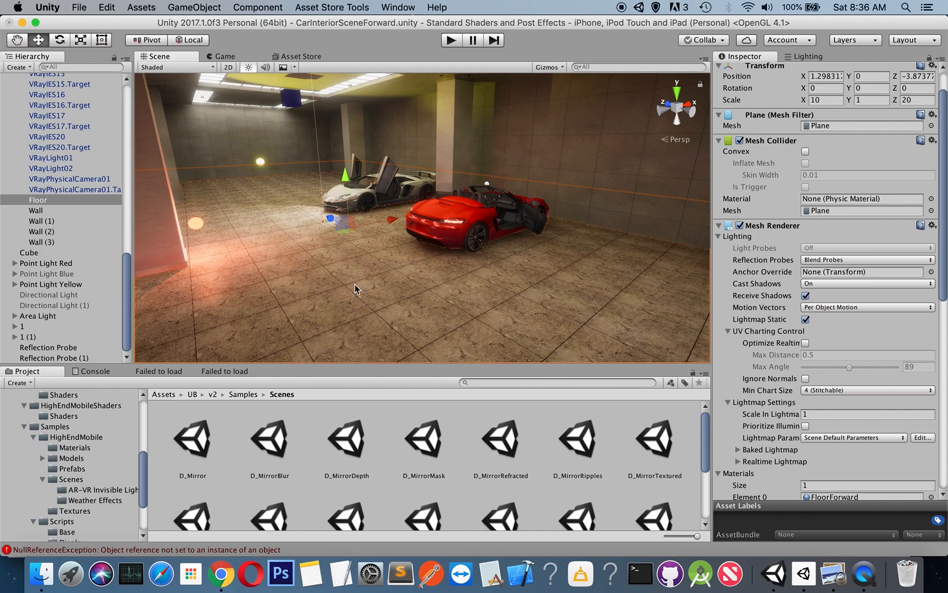
left_click(27, 201)
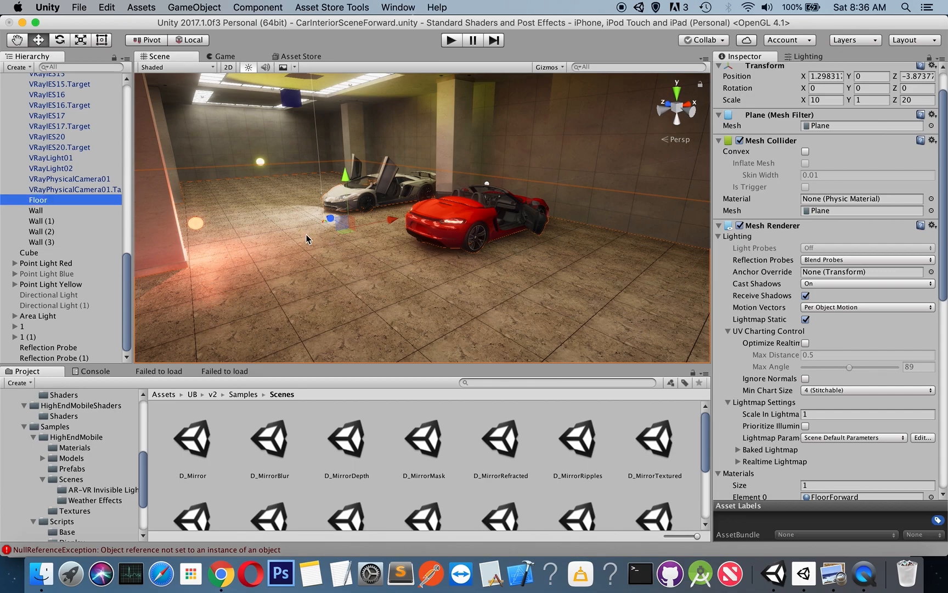
scroll(884, 268, "down", 10)
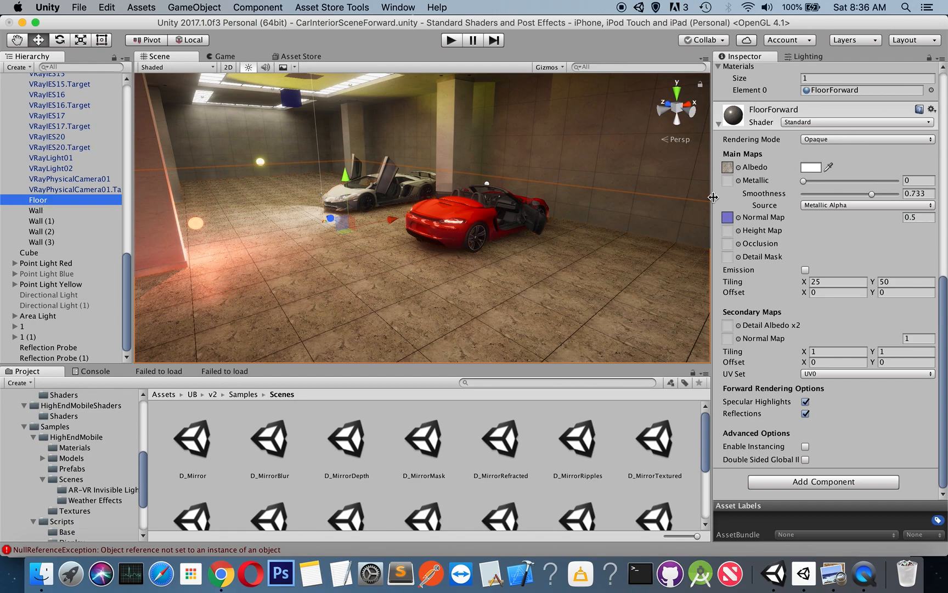
left_click(810, 123)
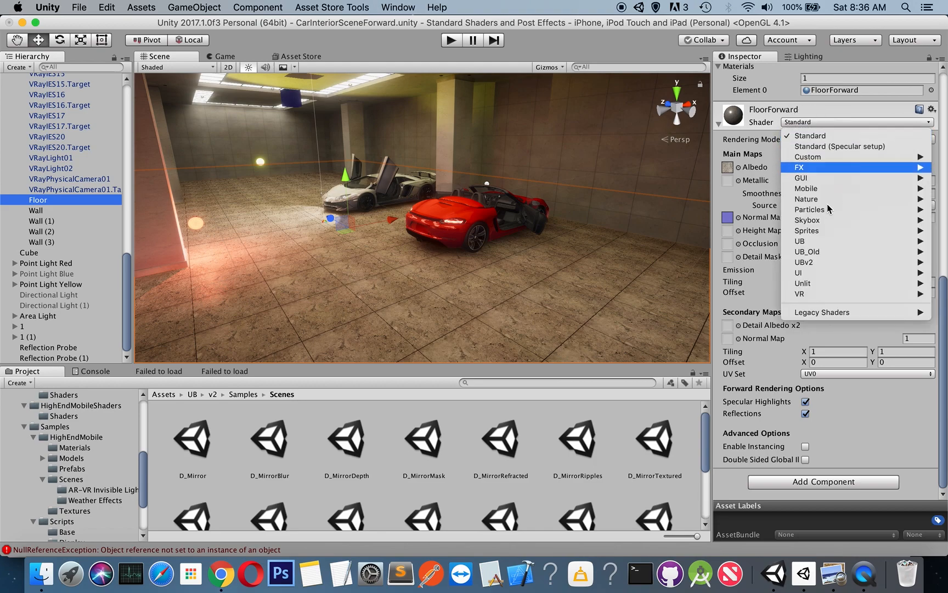
mouse_move(813, 265)
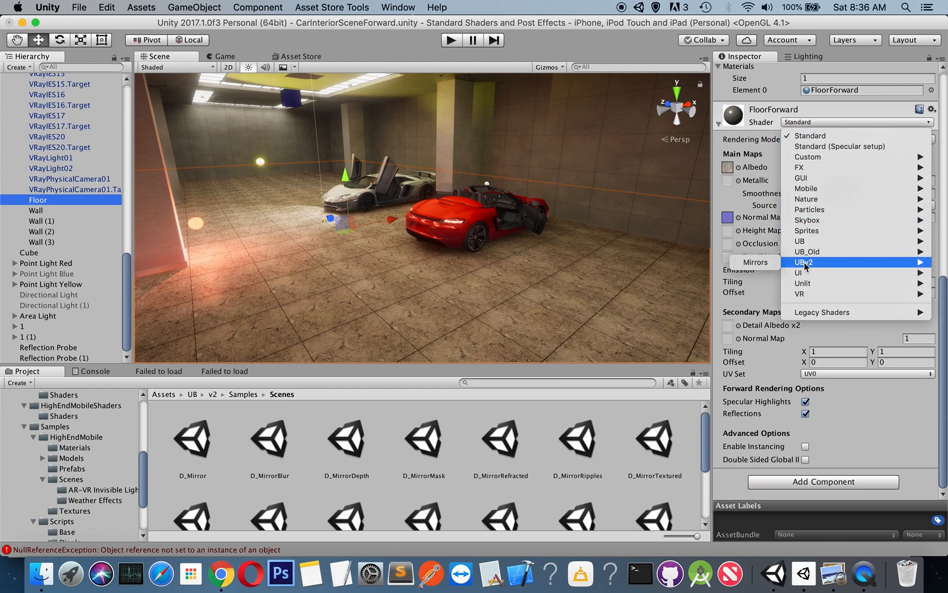
left_click(763, 266)
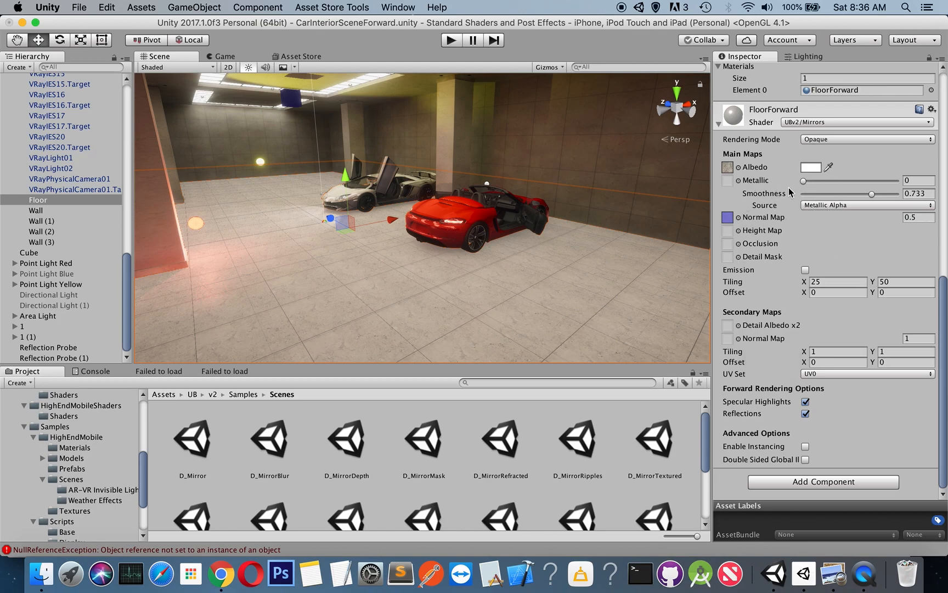
Select the Main Camera and compare its game view with the scene view
scroll(25, 220, "up", 15)
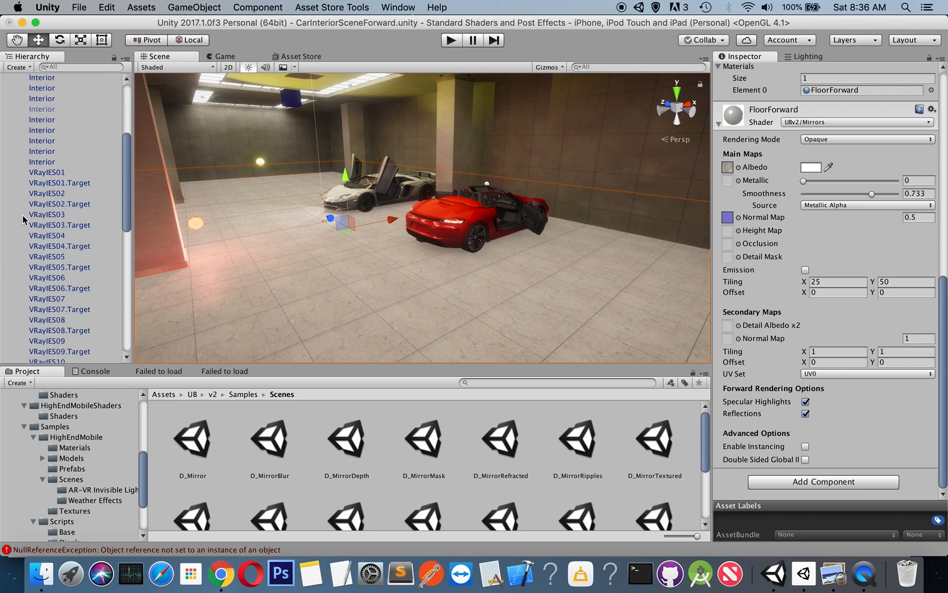
left_click(54, 90)
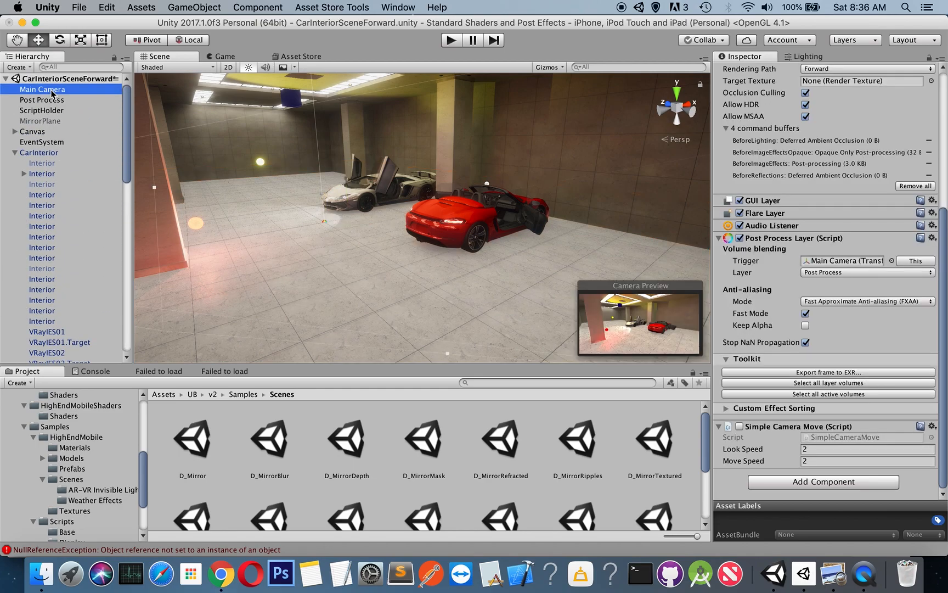
left_click(222, 56)
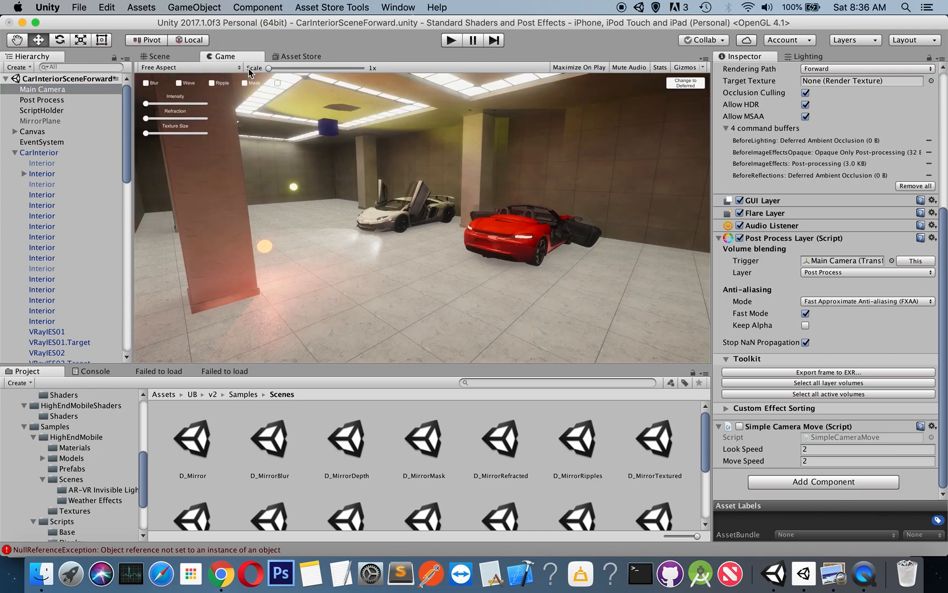
left_click(165, 55)
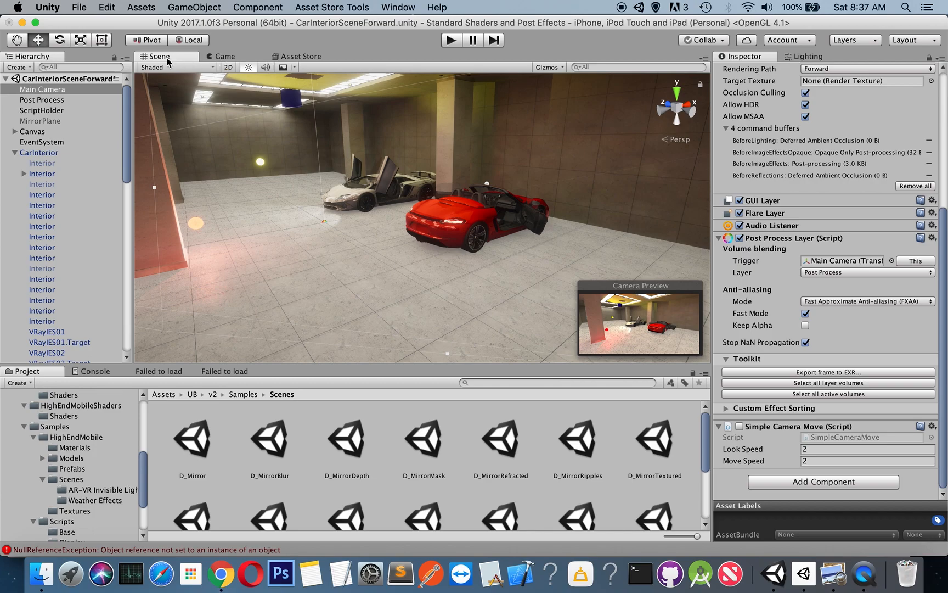
left_click(221, 56)
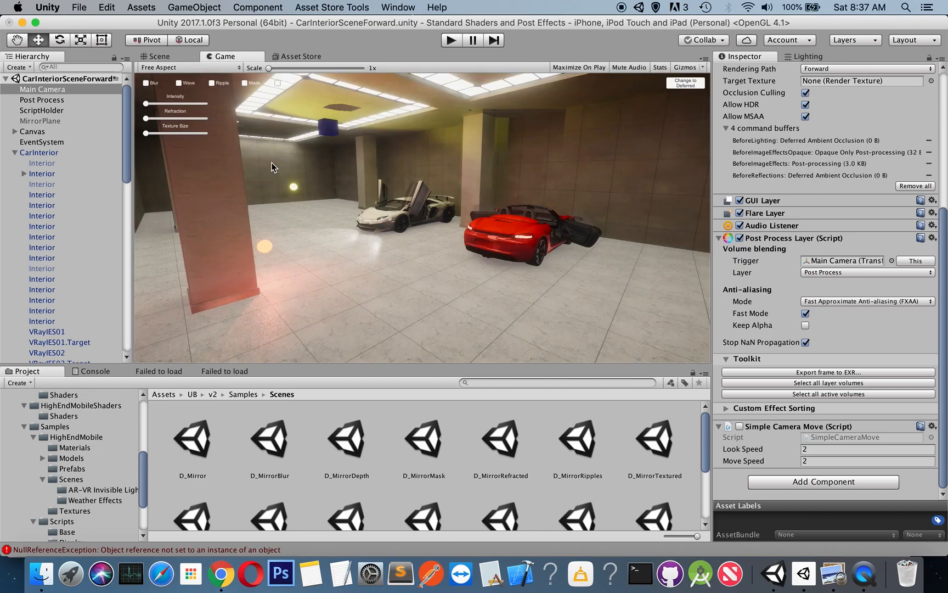
Add the Camera Shade script component to the Main Camera
left_click(43, 91)
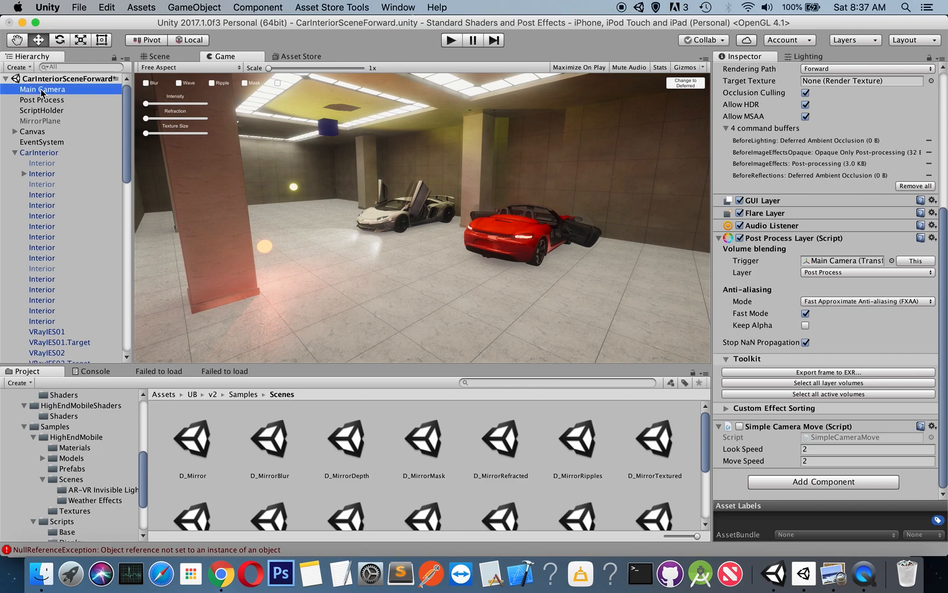
left_click(795, 482)
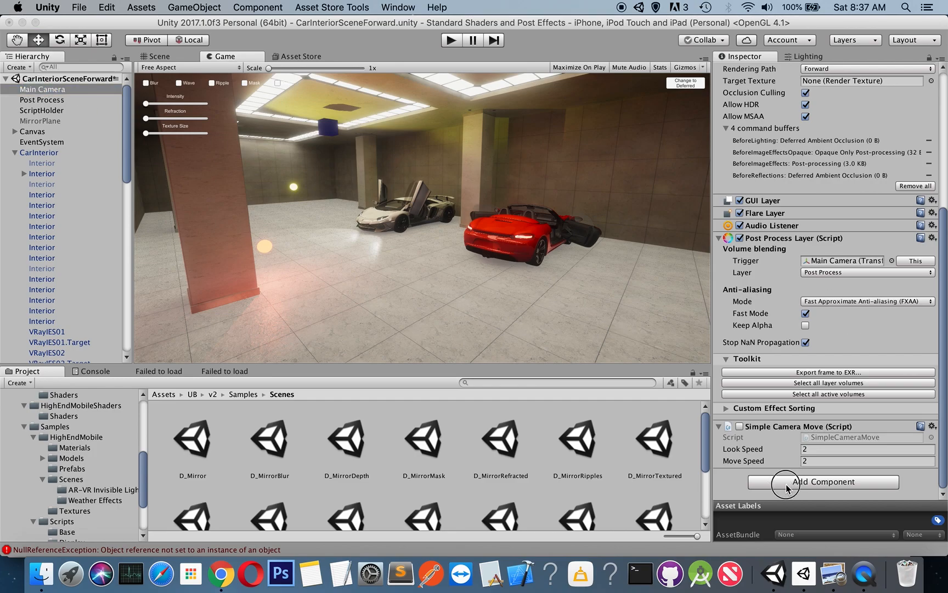
type("shade")
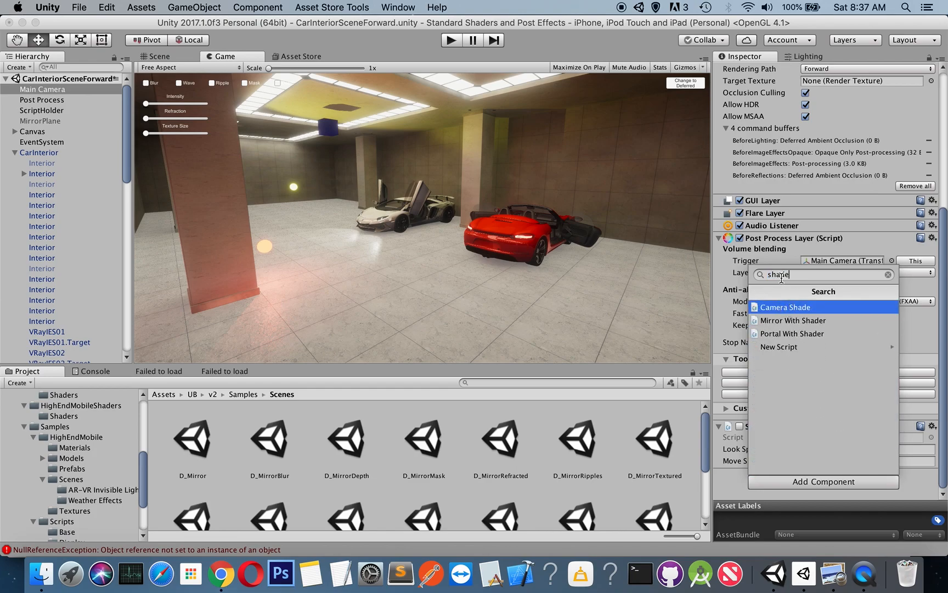
left_click(788, 311)
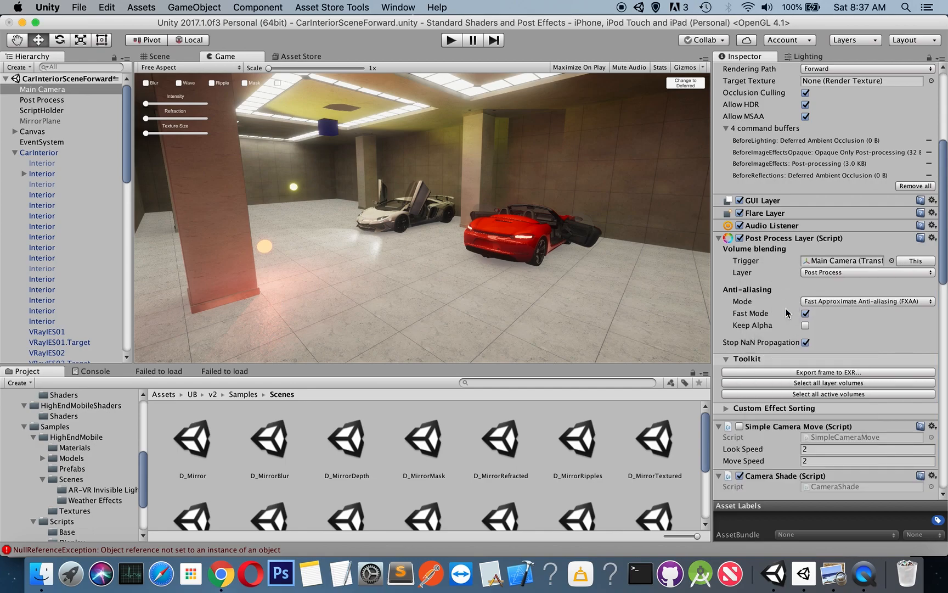
Set the Camera Shade component's Shades array size to 1
scroll(787, 317, "down", 2)
scroll(787, 317, "down", 10)
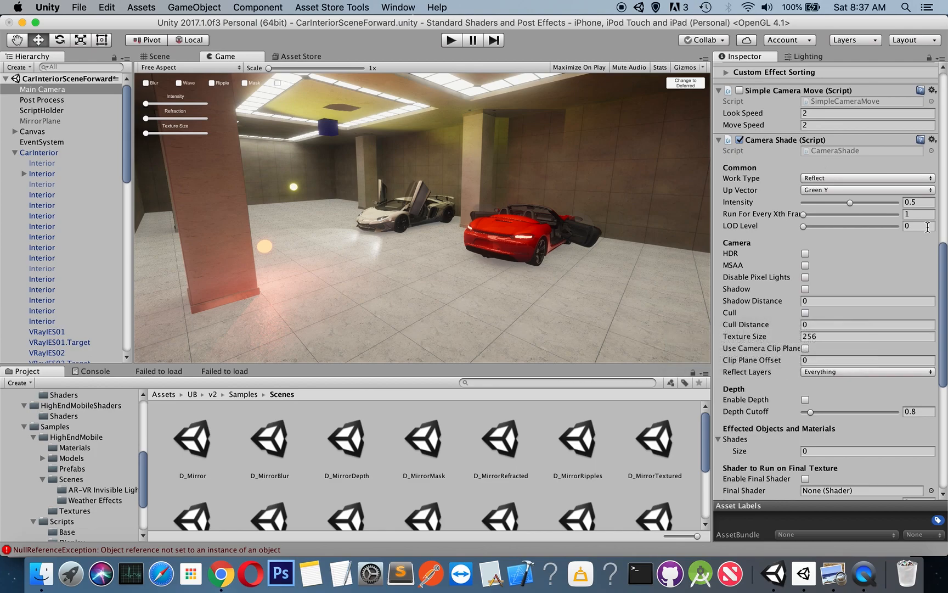
left_click_drag(944, 272, 944, 288)
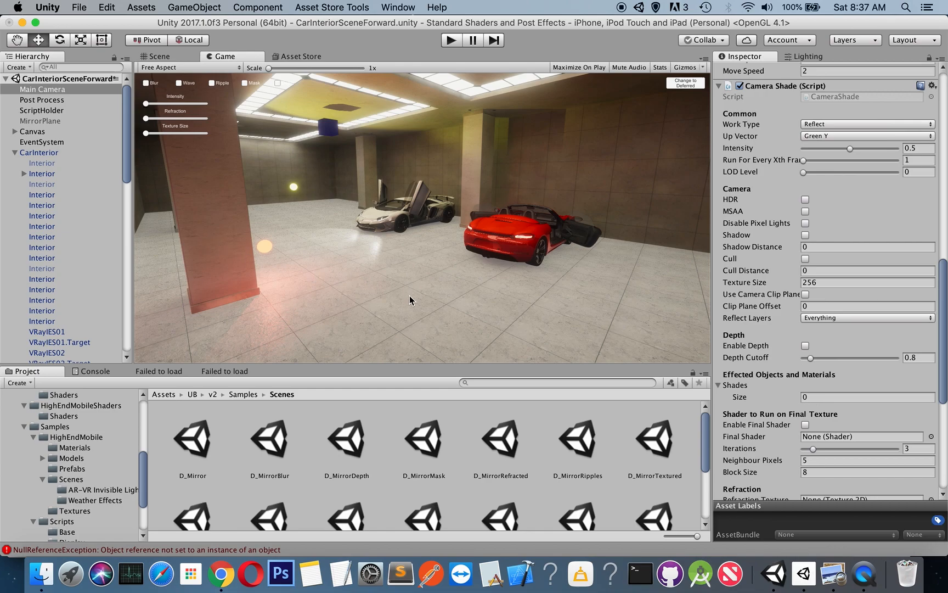
left_click(811, 397)
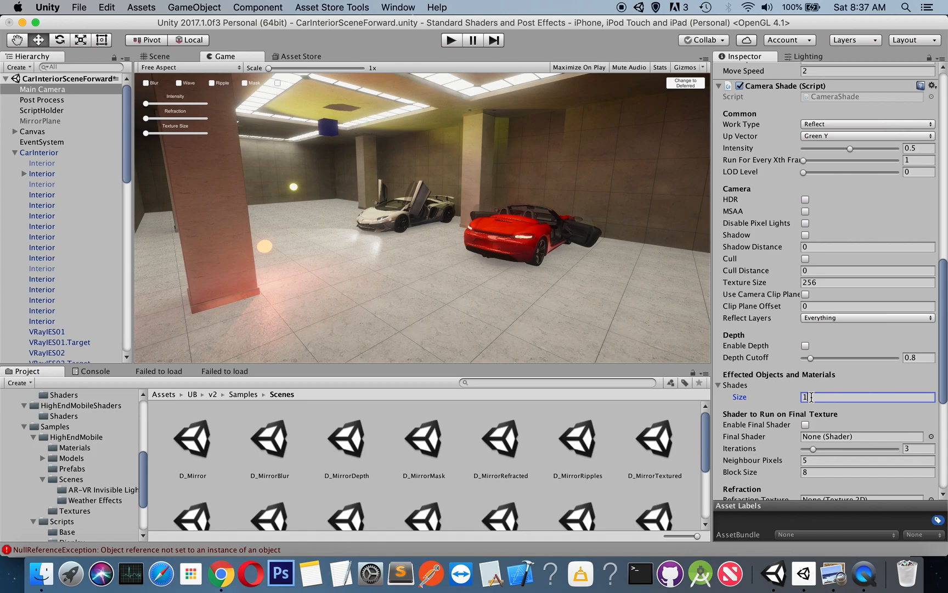
key("Return")
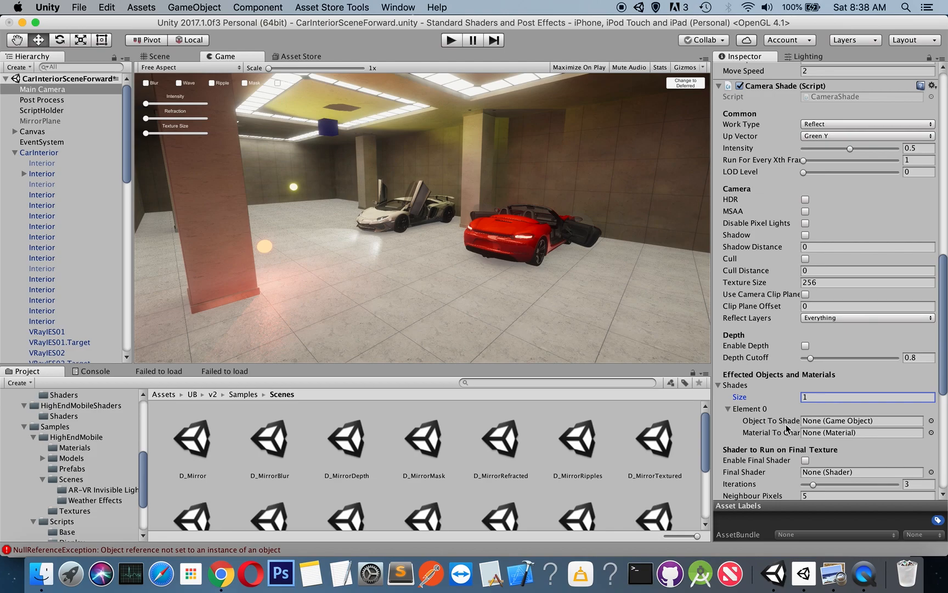
Widen the component settings area and assign the Floor object as Object To Shade for Shades Element 0
left_click_drag(713, 342, 677, 340)
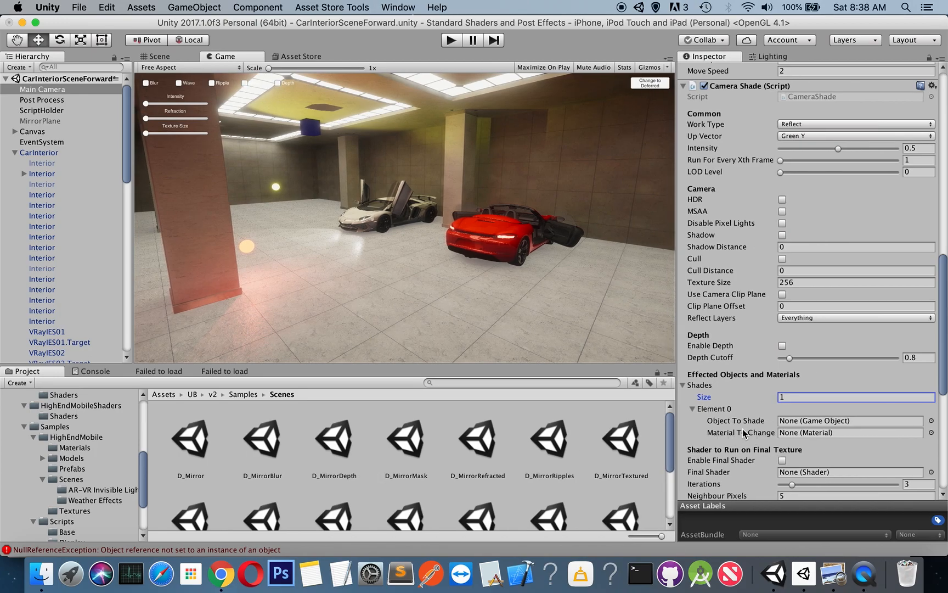
left_click(796, 421)
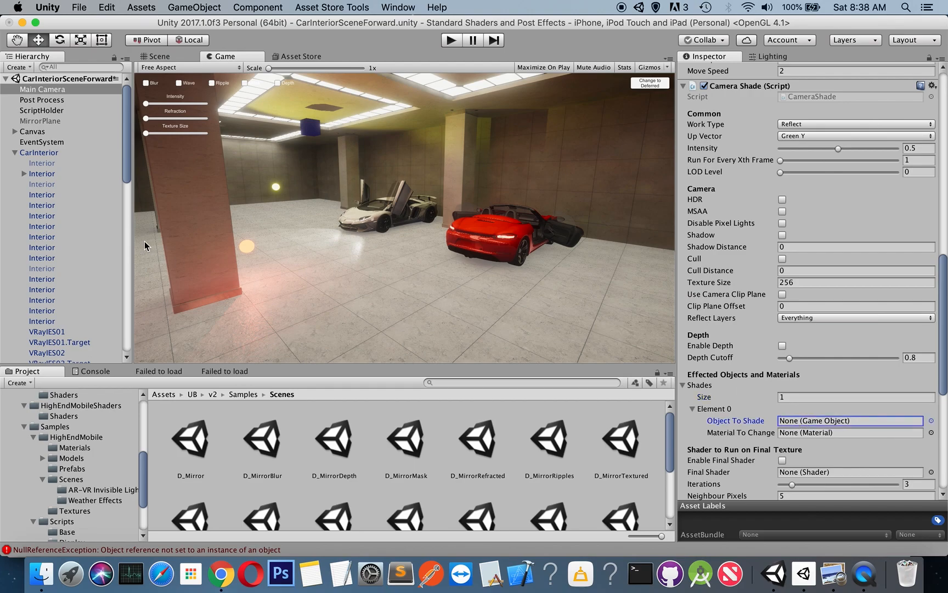
scroll(67, 204, "down", 10)
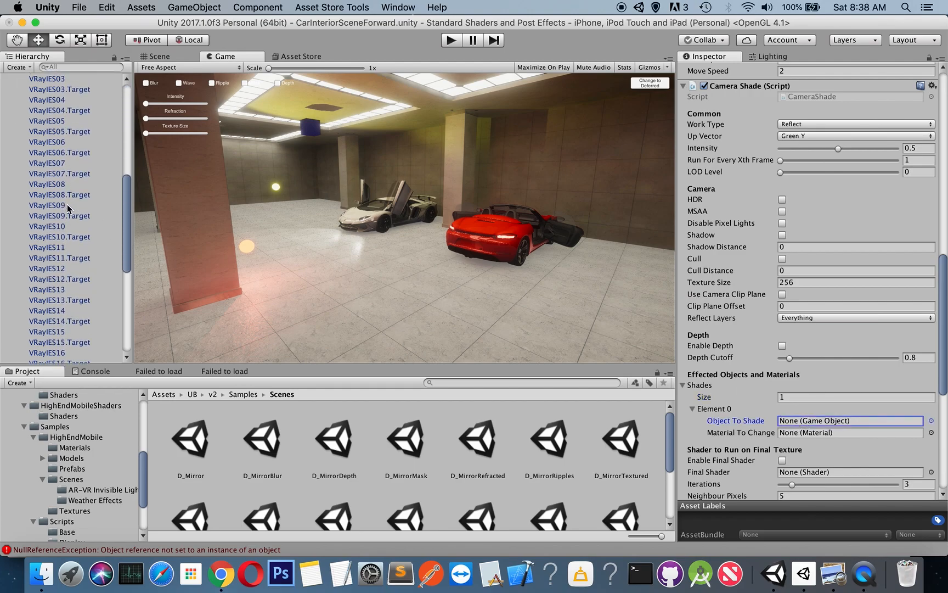
scroll(67, 207, "down", 3)
left_click_drag(40, 237, 203, 255)
left_click_drag(483, 296, 791, 422)
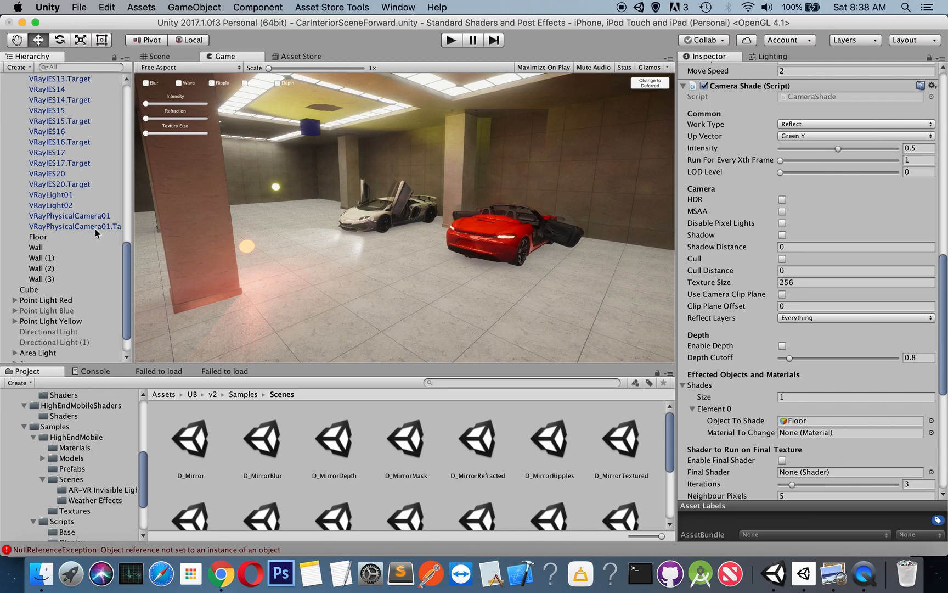
Locate the Floor's FloorForward material asset and assign it as Material To Change for Element 0 of the Main Camera's Camera Shade
left_click(45, 238)
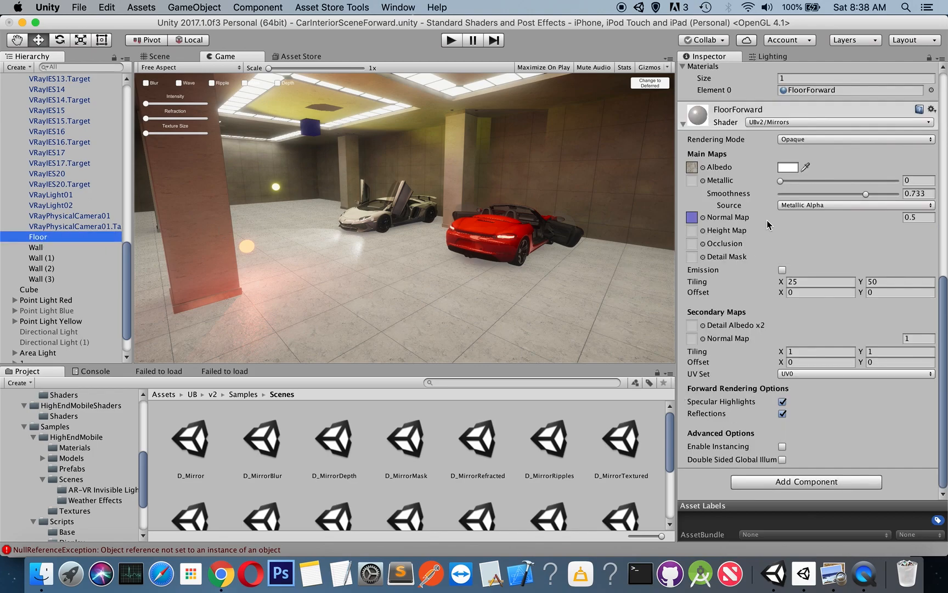
scroll(804, 108, "up", 10)
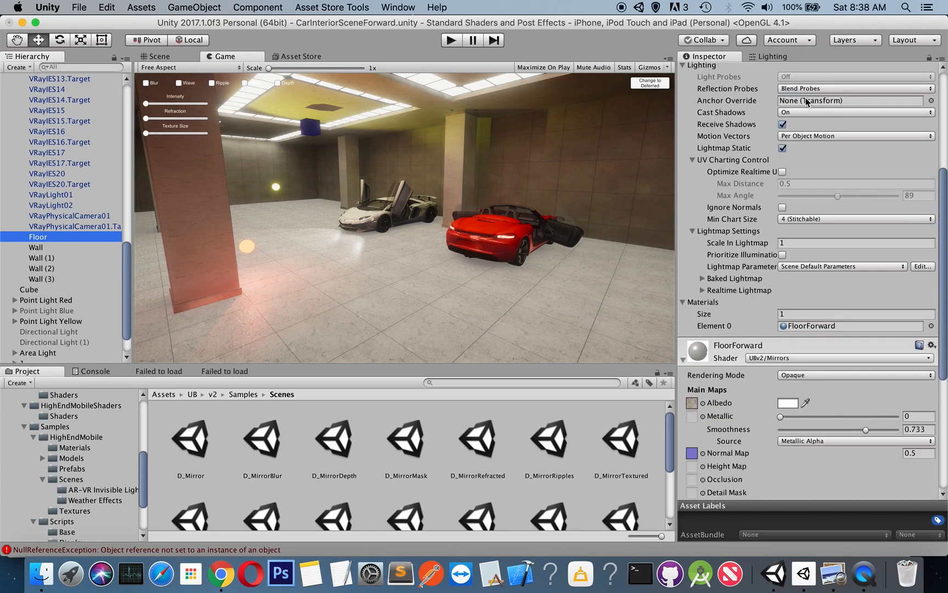
left_click(811, 326)
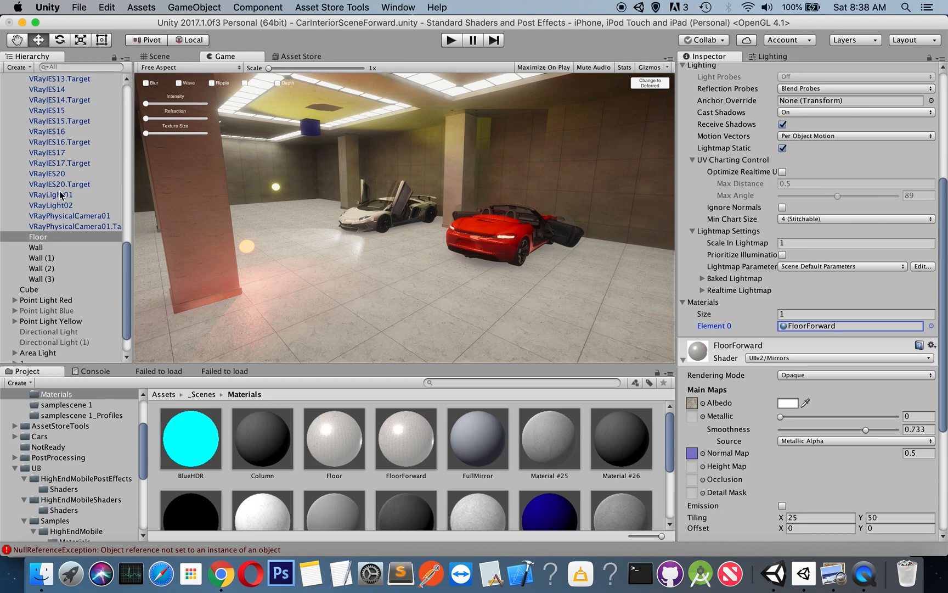
scroll(61, 214, "up", 10)
left_click(39, 91)
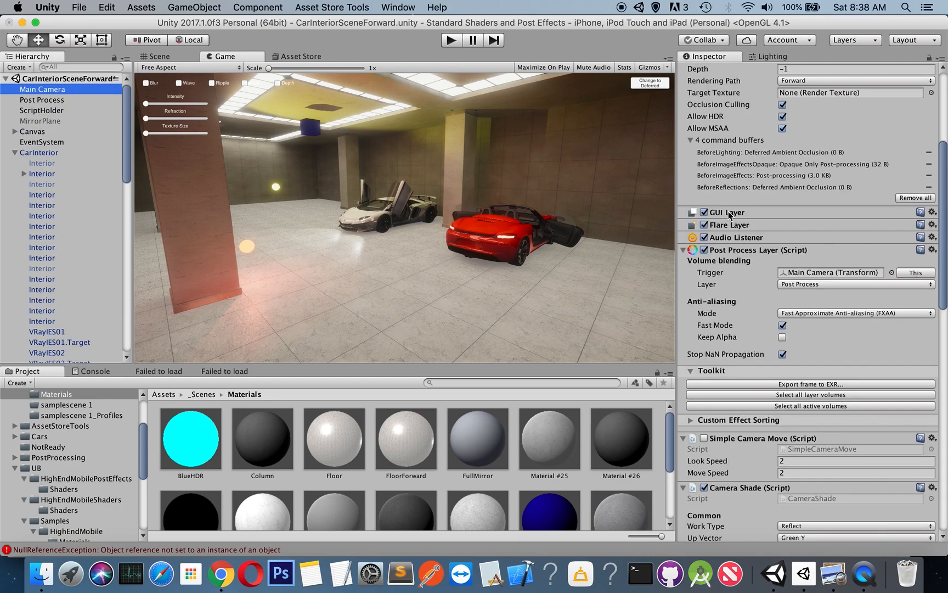
scroll(838, 289, "down", 10)
scroll(838, 289, "down", 10)
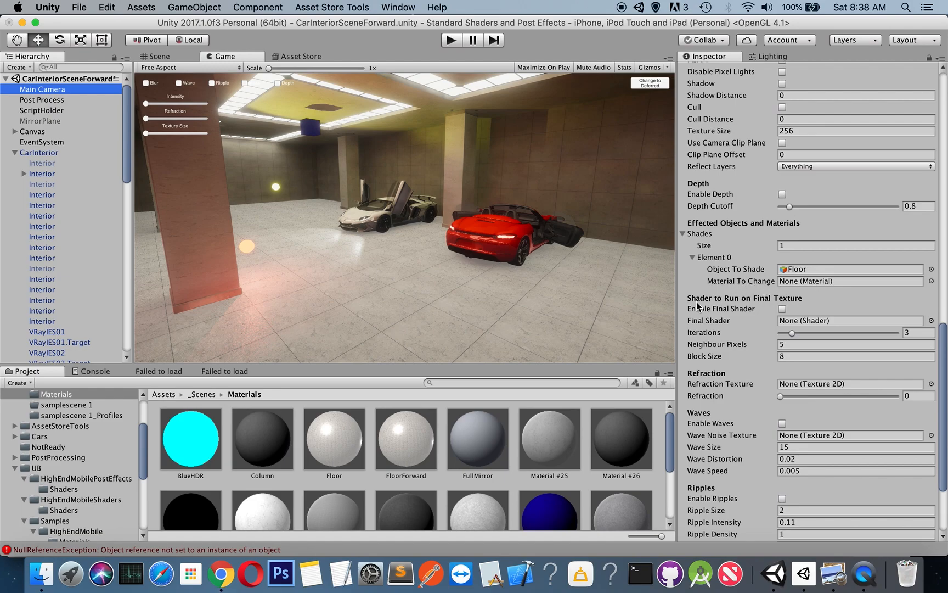
left_click_drag(408, 459, 786, 285)
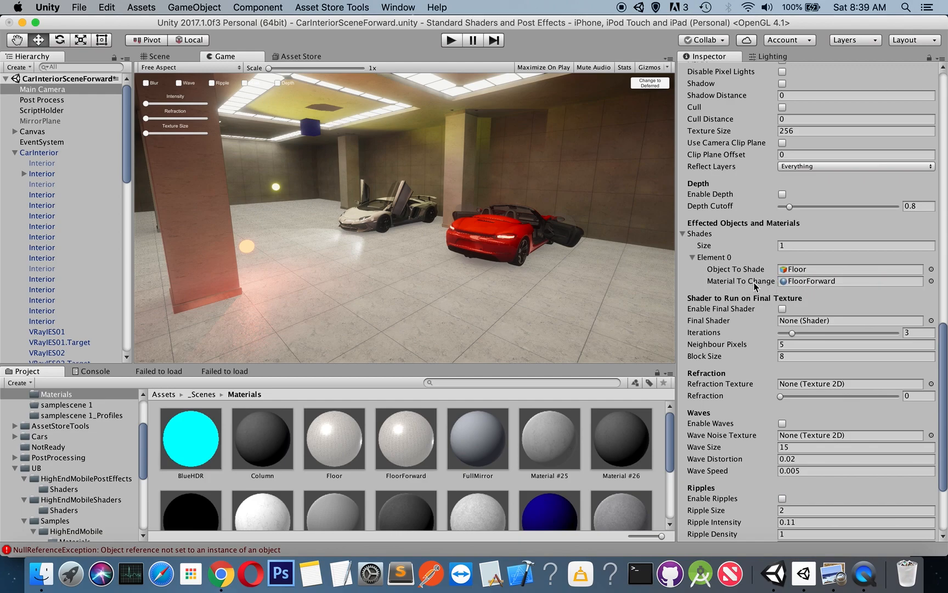
scroll(754, 282, "up", 6)
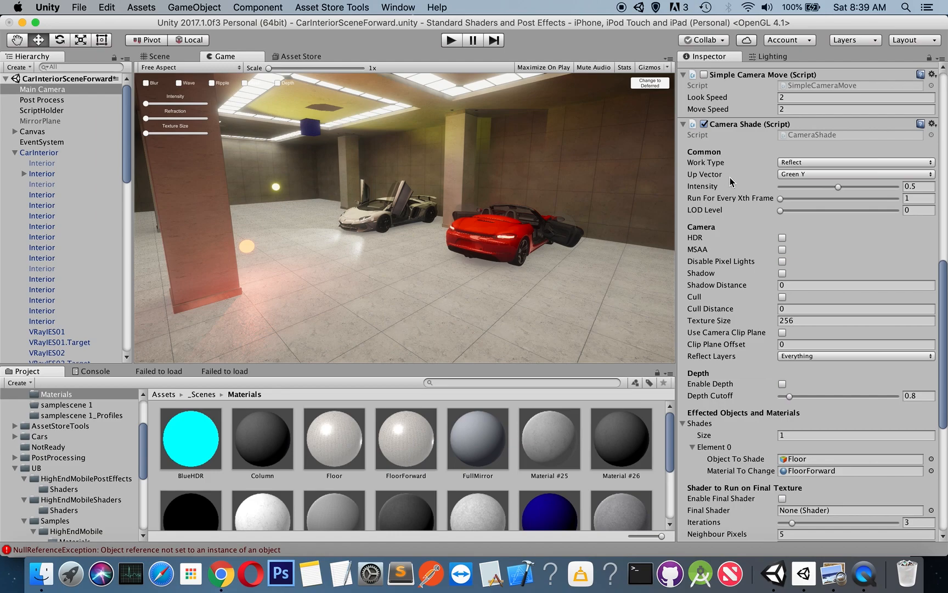
Check the available Work Type options of the Main Camera's Camera Shade and choose Reflect
left_click(795, 164)
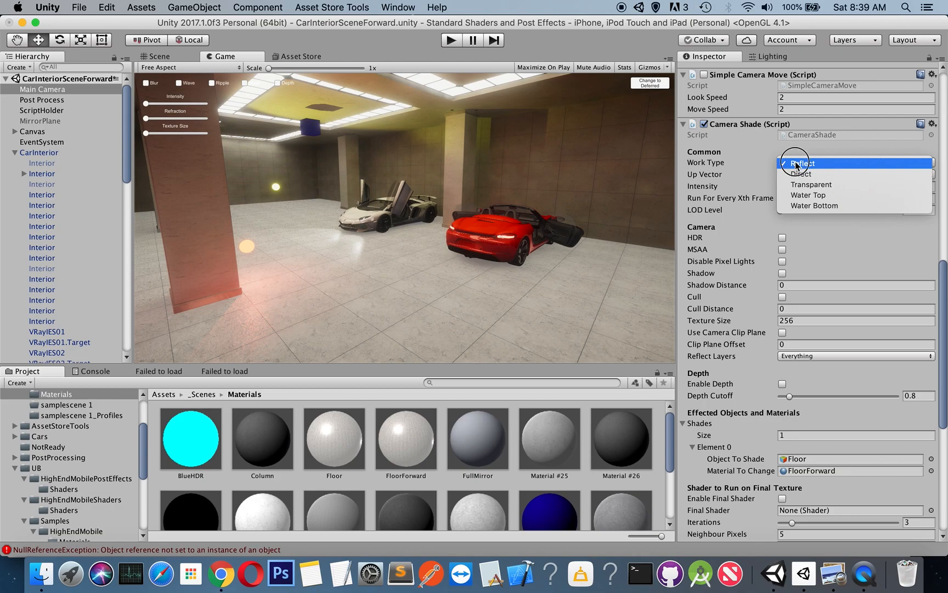
left_click(797, 163)
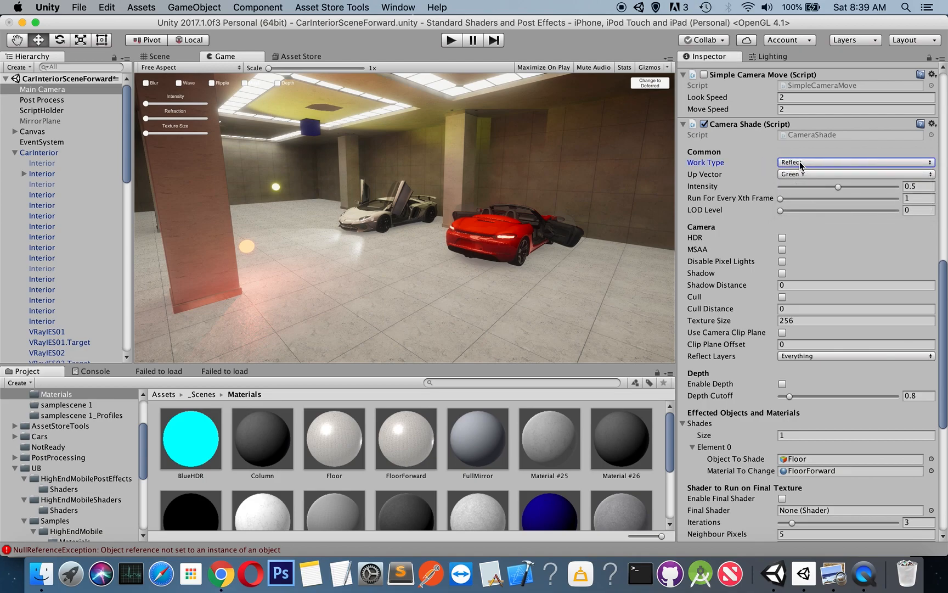
left_click(800, 164)
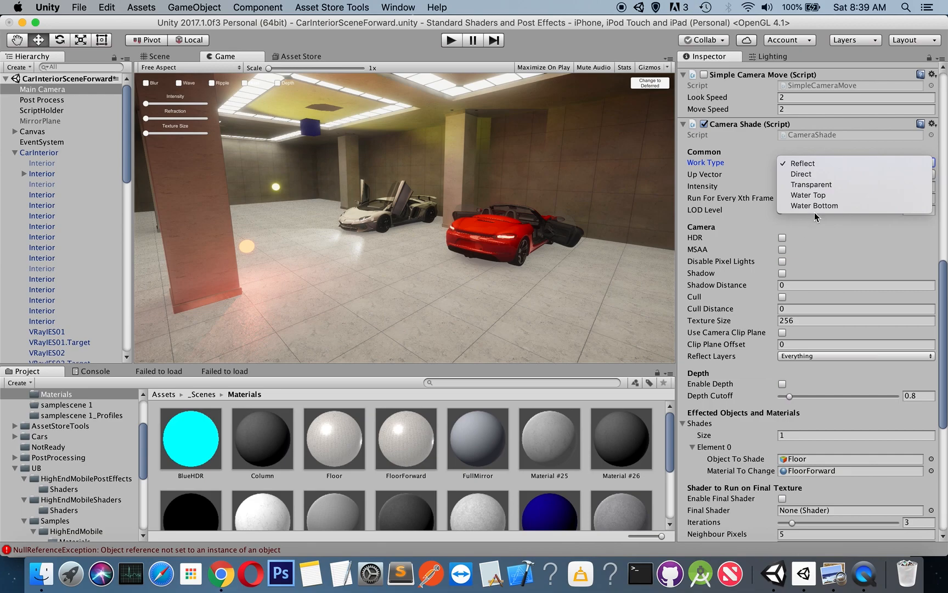
left_click(798, 162)
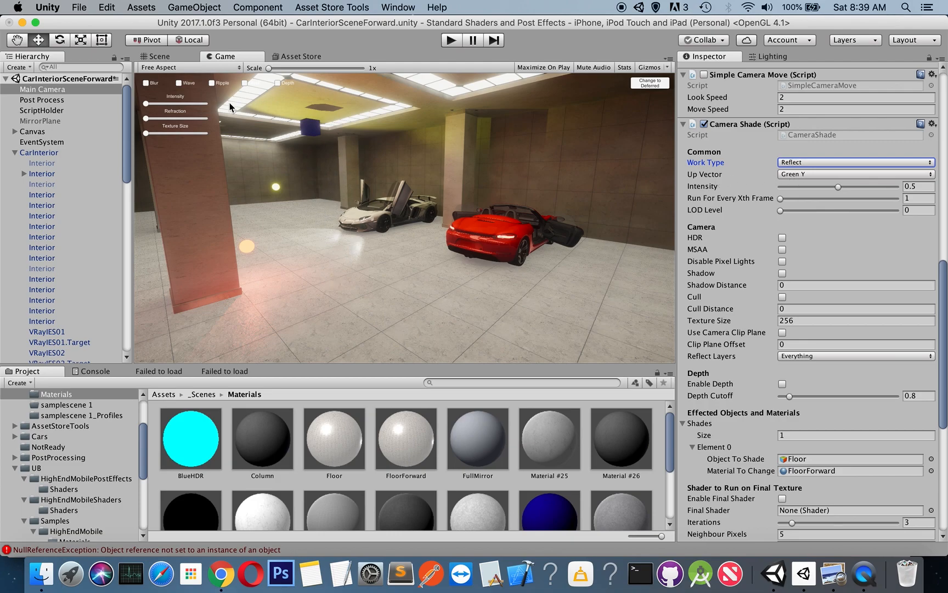
Inspect the Floor's axis orientation in the Scene view, and choose the matching Green Y as the Main Camera's Camera Shade Up Vector
left_click(167, 57)
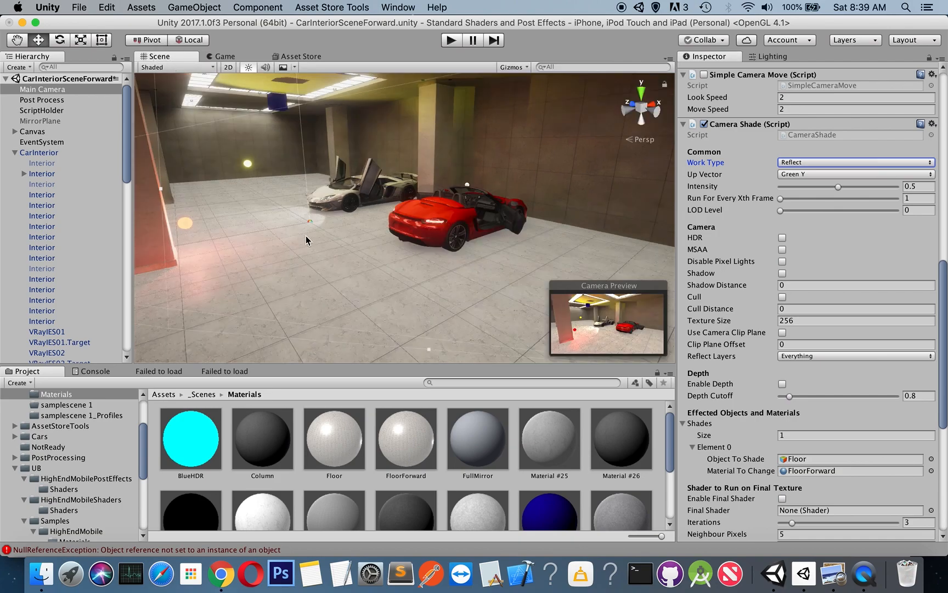
left_click(285, 254)
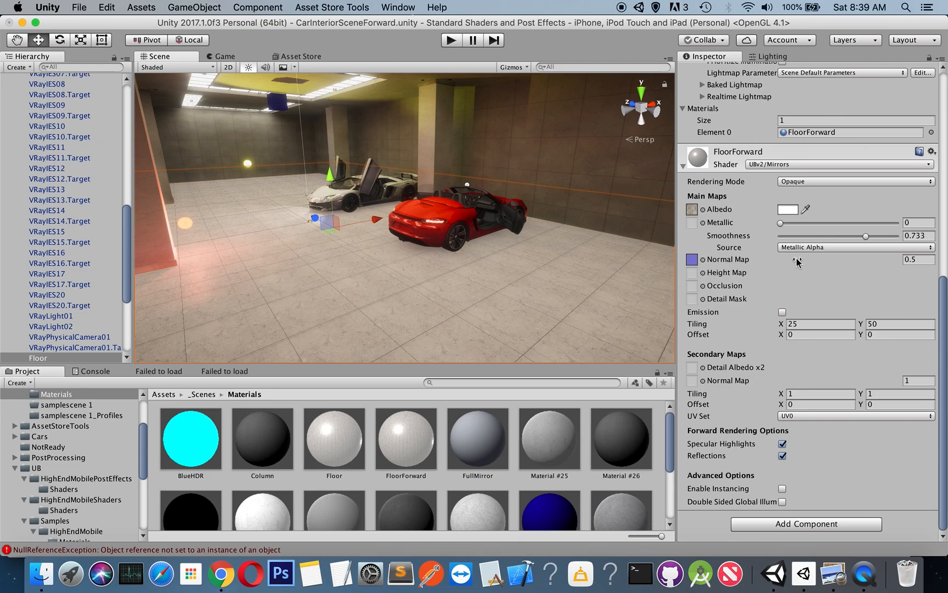
scroll(74, 137, "up", 15)
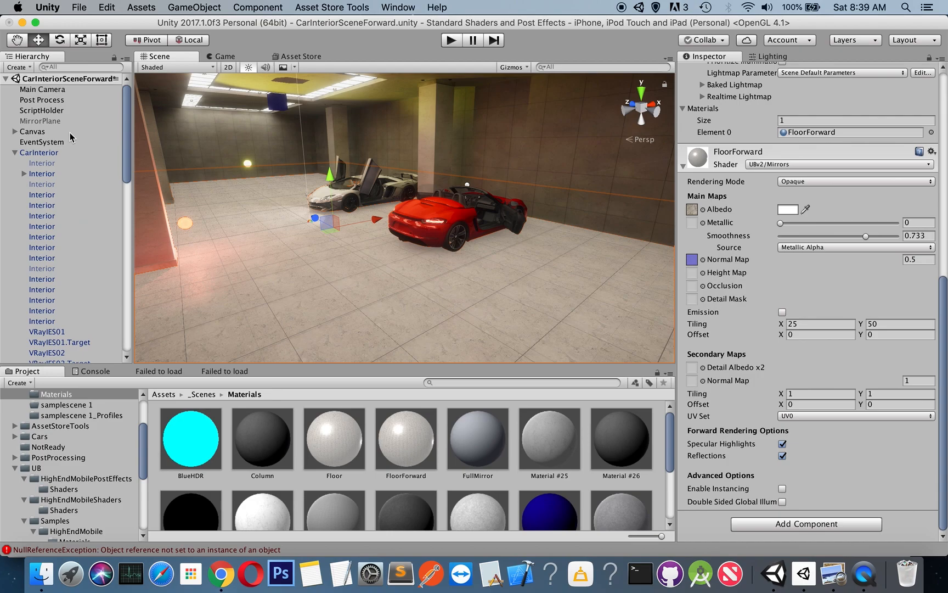
left_click(55, 93)
scroll(800, 257, "down", 8)
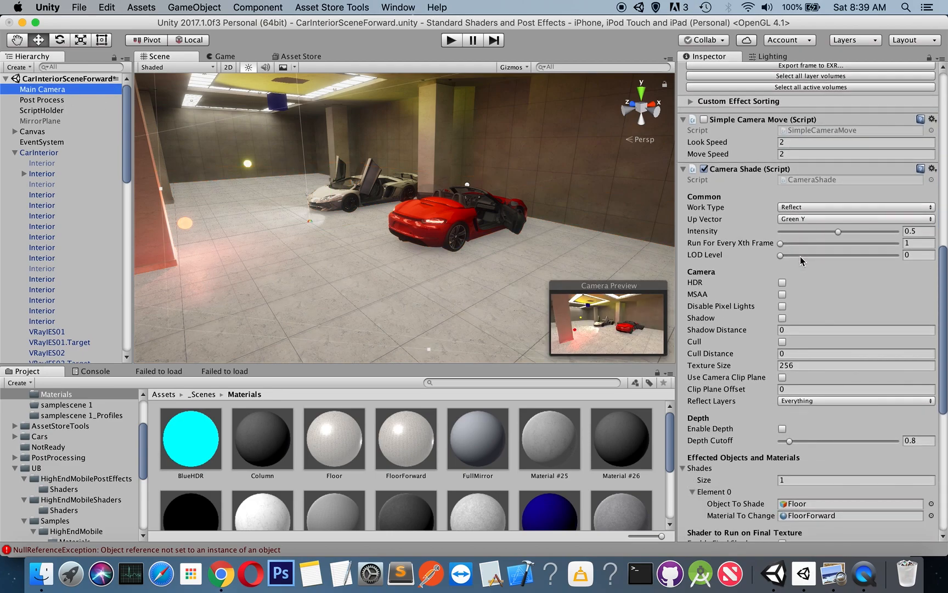
left_click(802, 220)
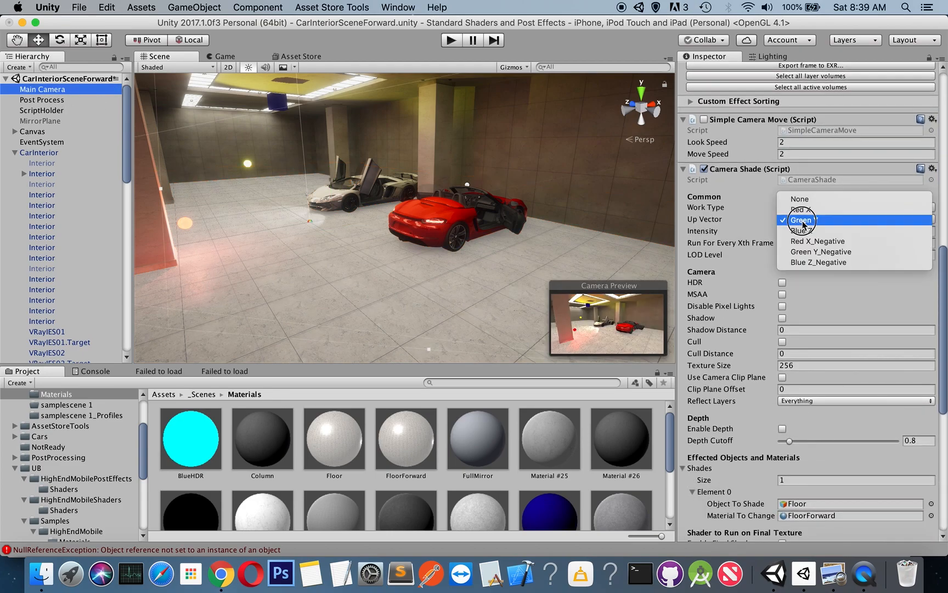
left_click(810, 220)
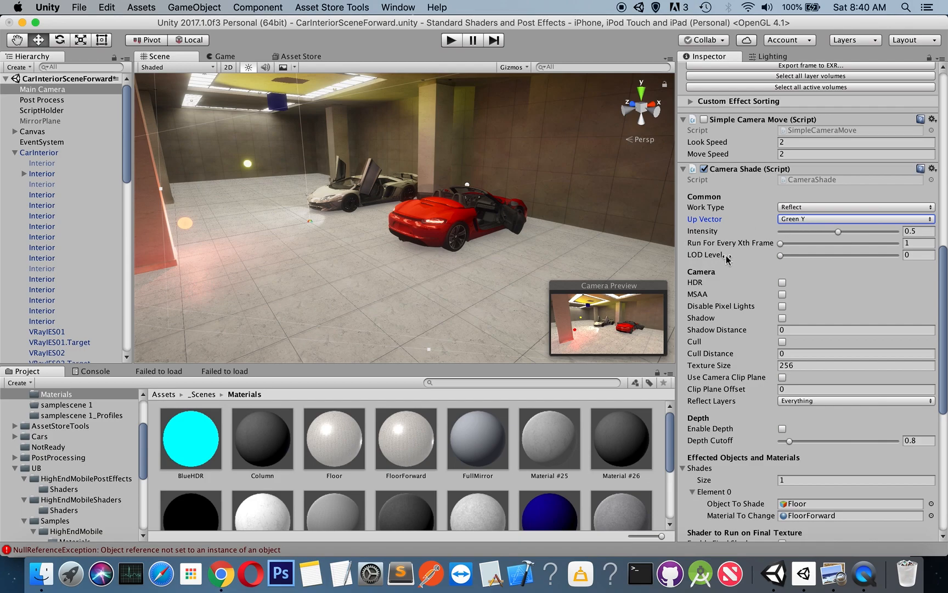
Review the Intensity value and the remaining Camera Shade settings on the Main Camera
scroll(751, 267, "down", 3)
scroll(751, 268, "down", 1)
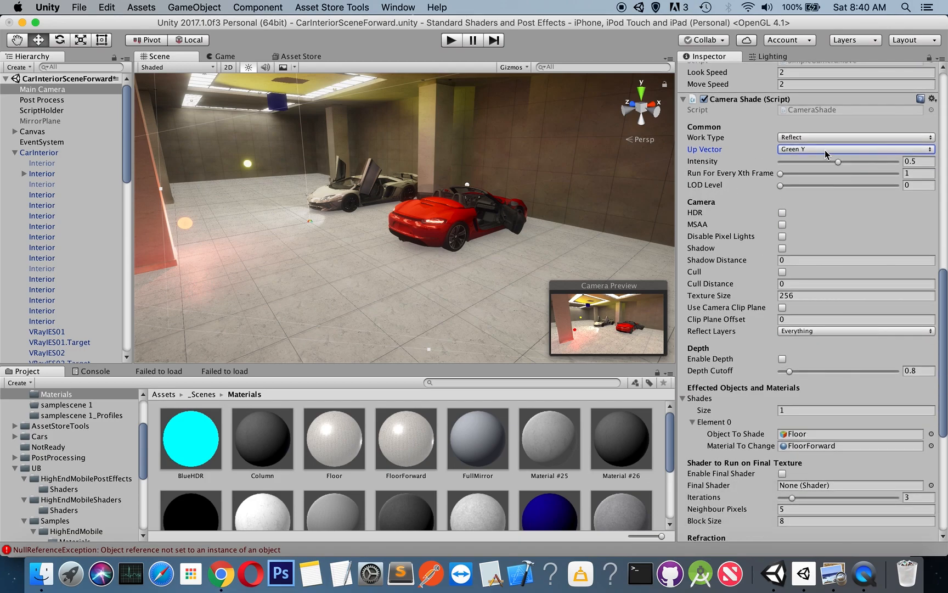
left_click(917, 162)
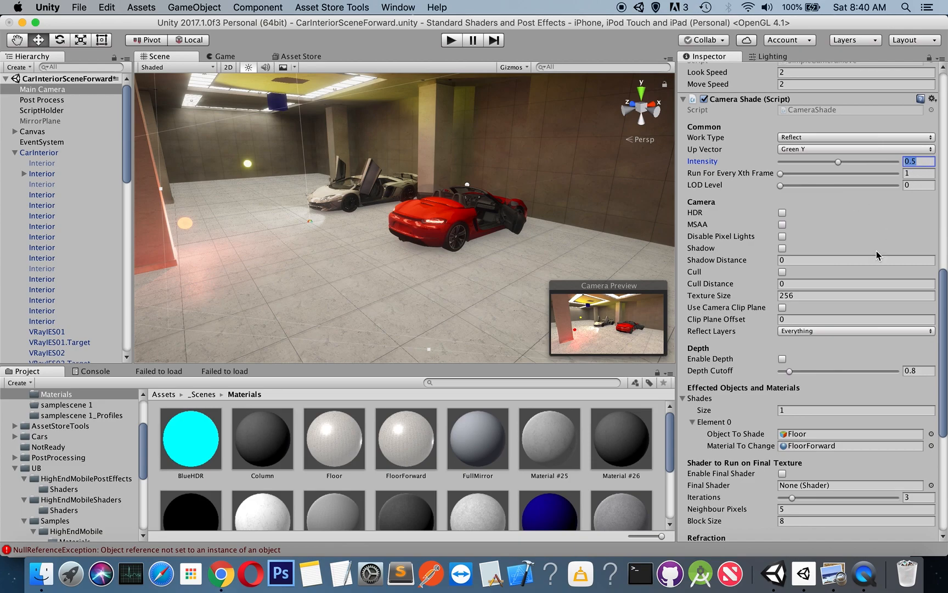
scroll(808, 397, "down", 2)
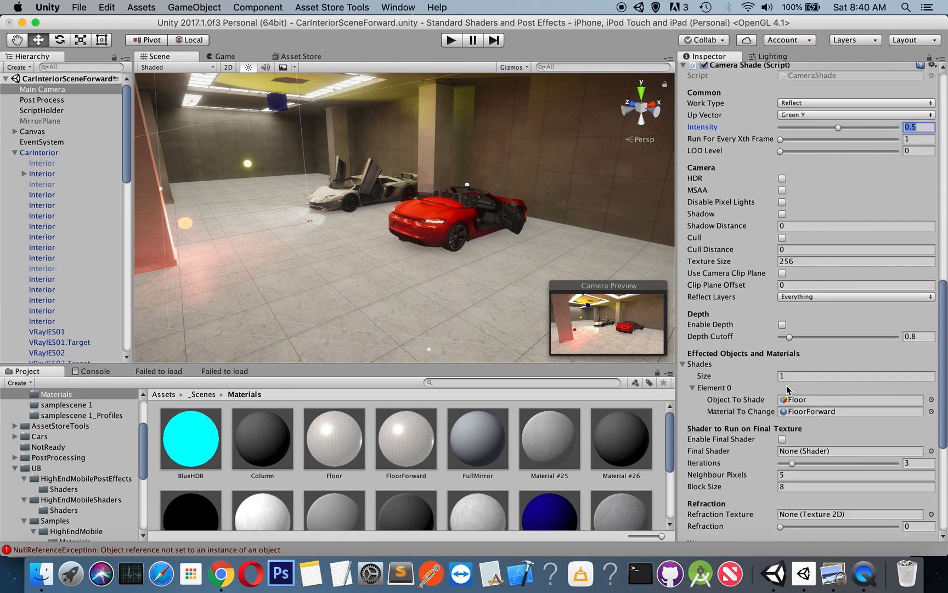
scroll(786, 402, "up", 10)
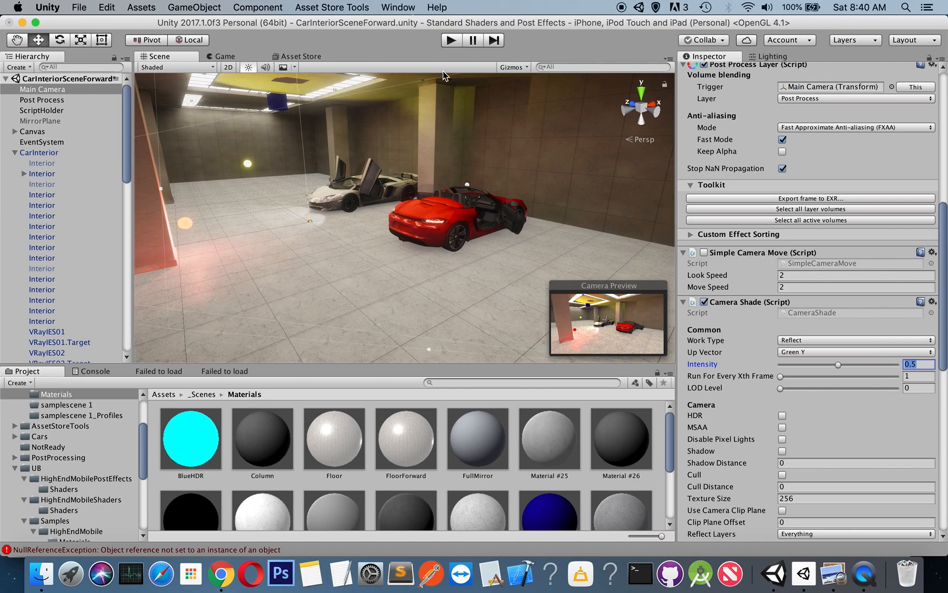
Run the scene with the Game view scale at 1x and pause it to examine the floor reflection
left_click(453, 41)
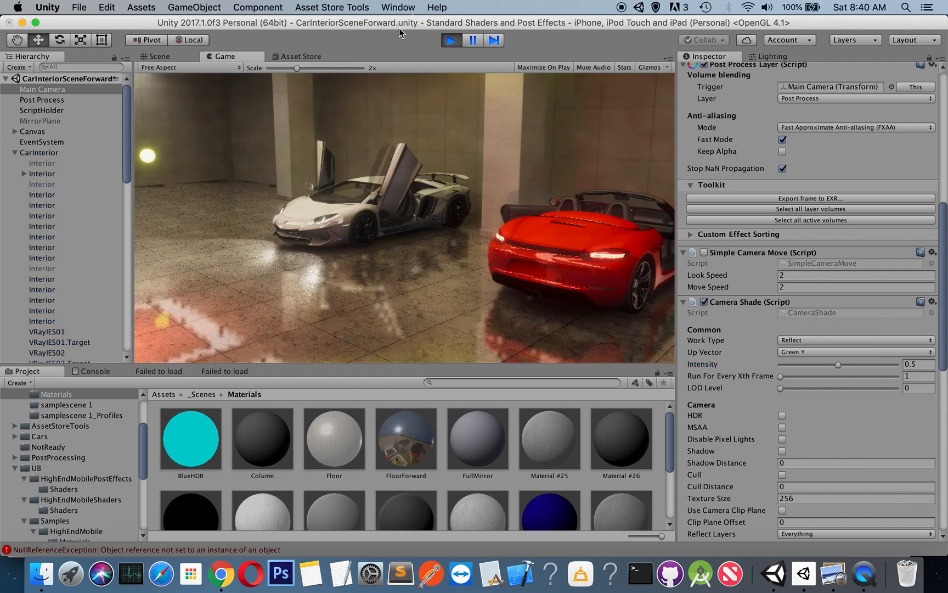
left_click_drag(315, 70, 248, 71)
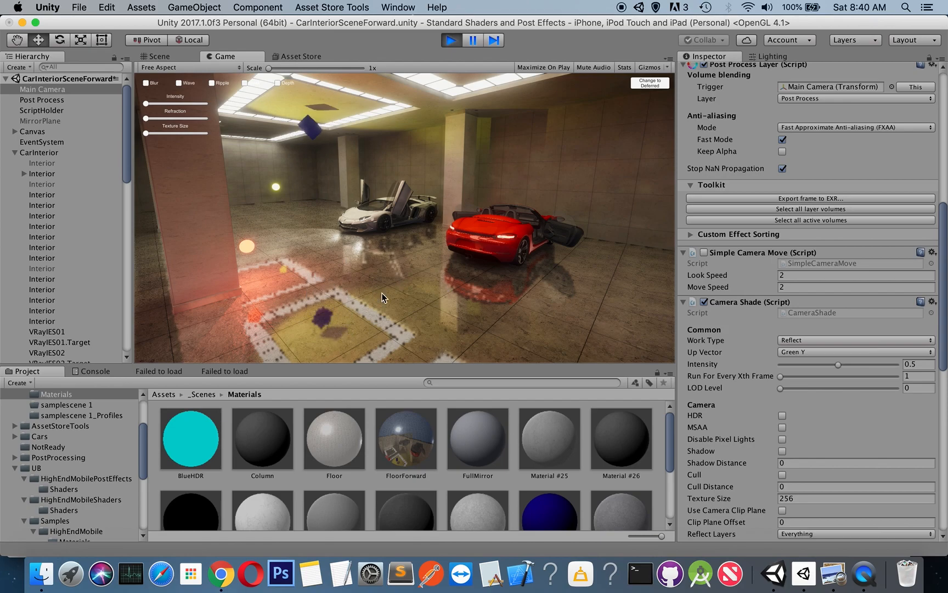
left_click(475, 42)
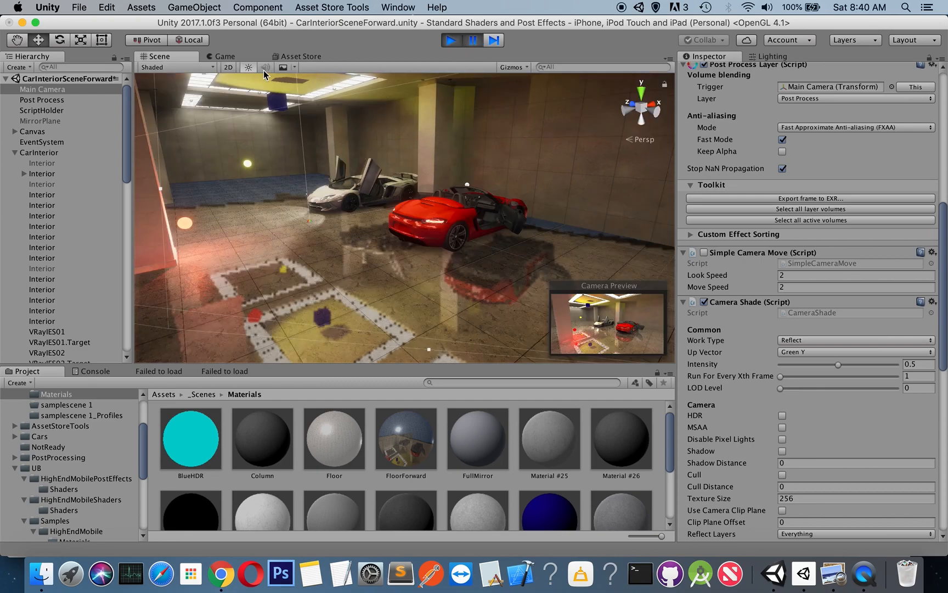
left_click(220, 56)
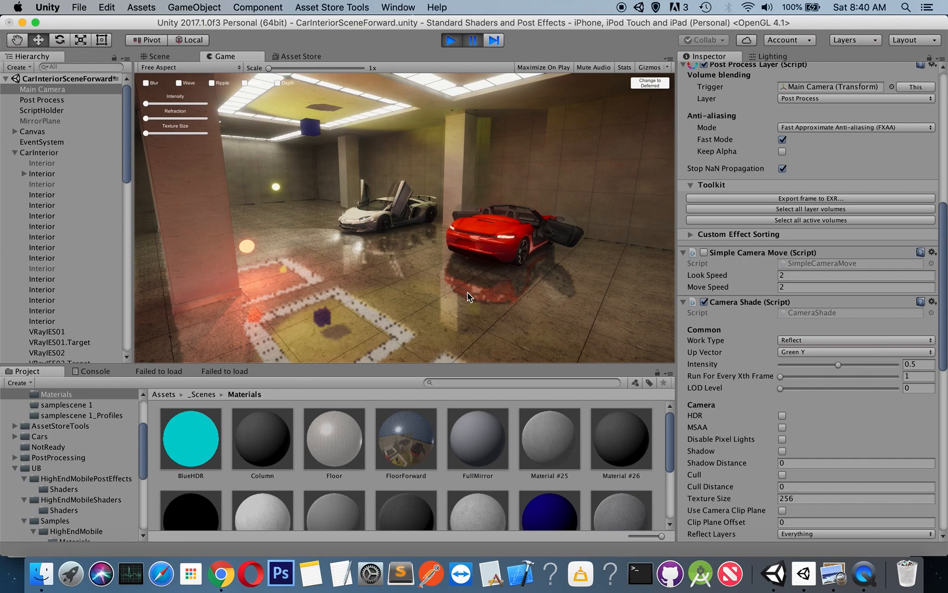
Try a Camera Shade Texture Size of 2048 while play mode is paused
scroll(869, 305, "down", 6)
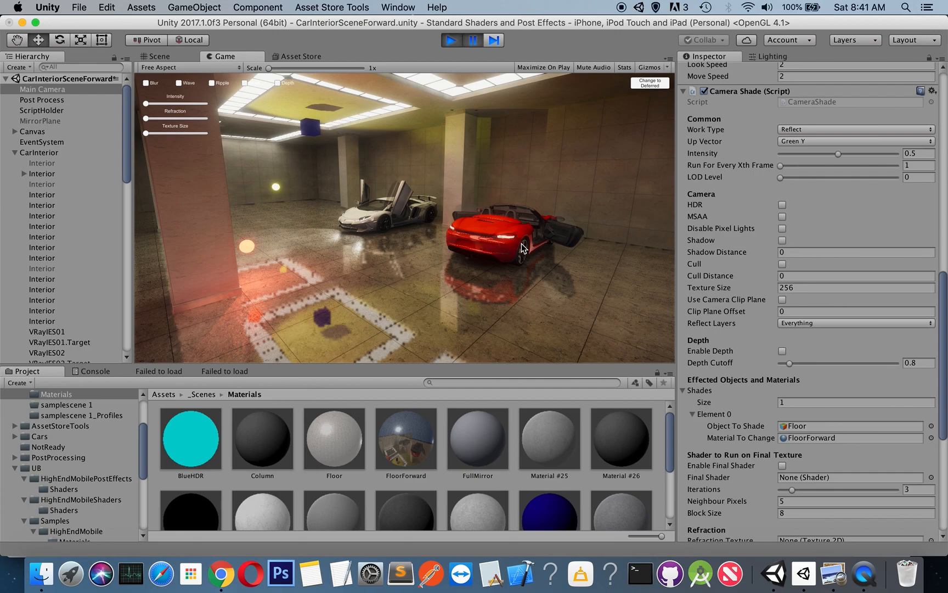
left_click(801, 287)
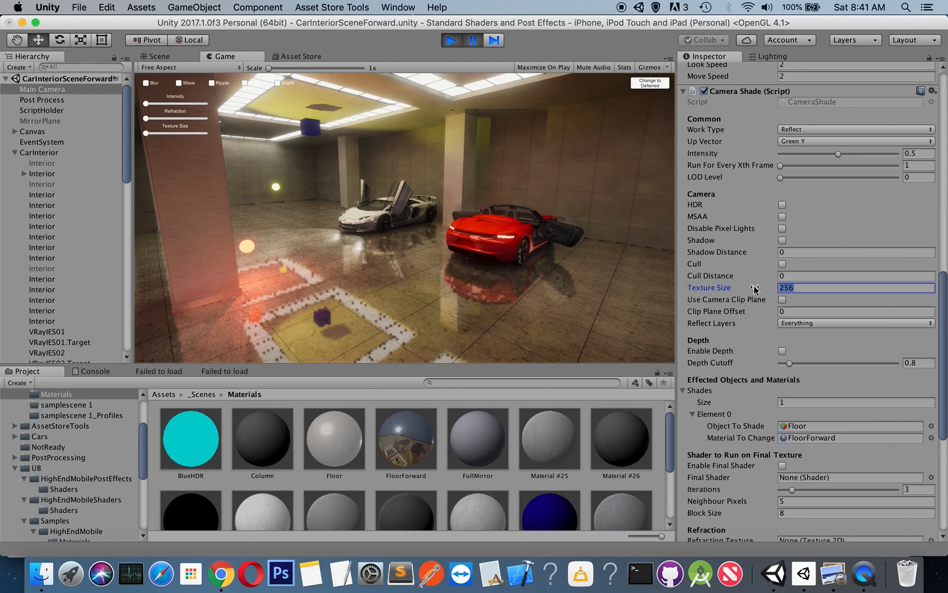
type("2048")
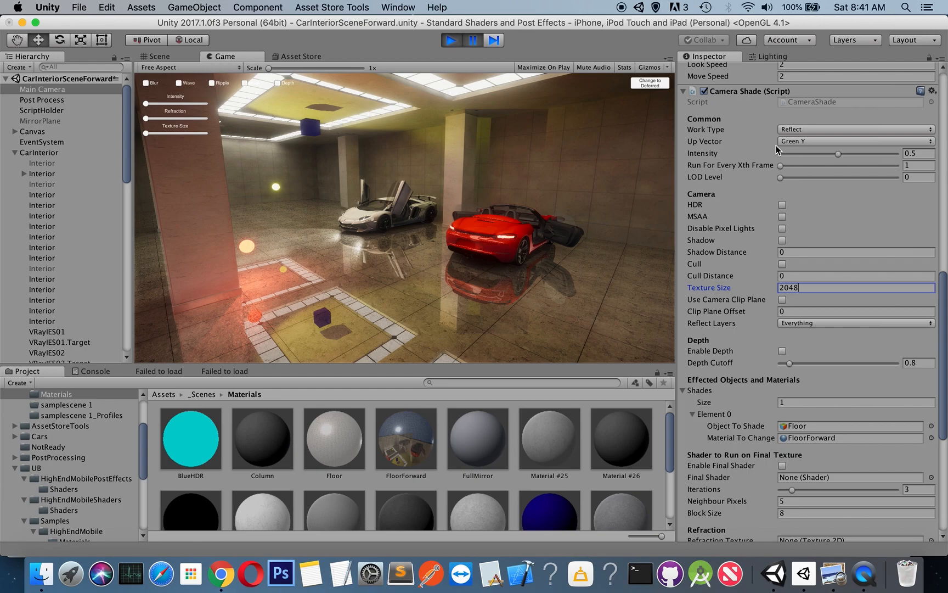
Browse the sample scenes of the UB v2 package and show the contents of its v2 folder
scroll(782, 364, "down", 4)
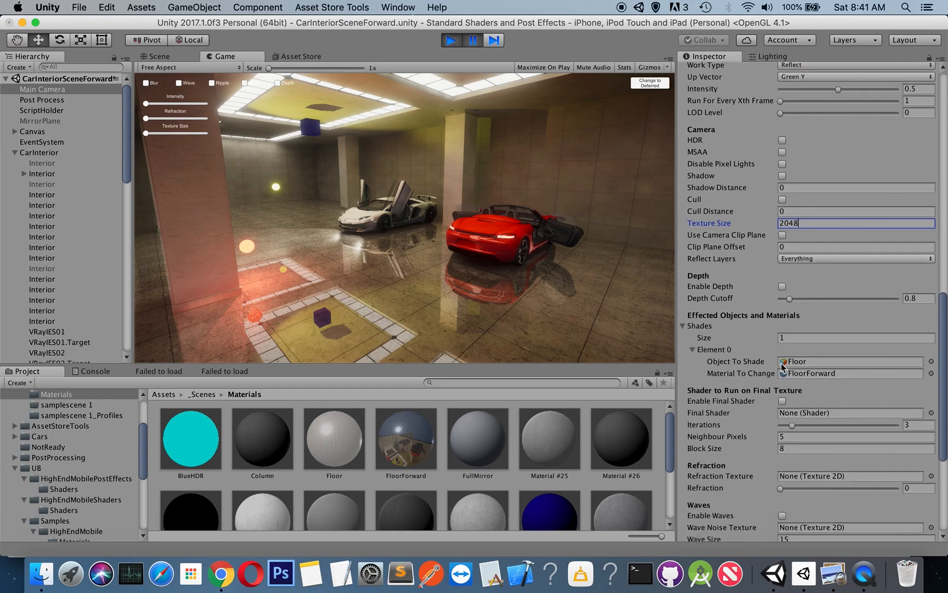
scroll(782, 364, "up", 6)
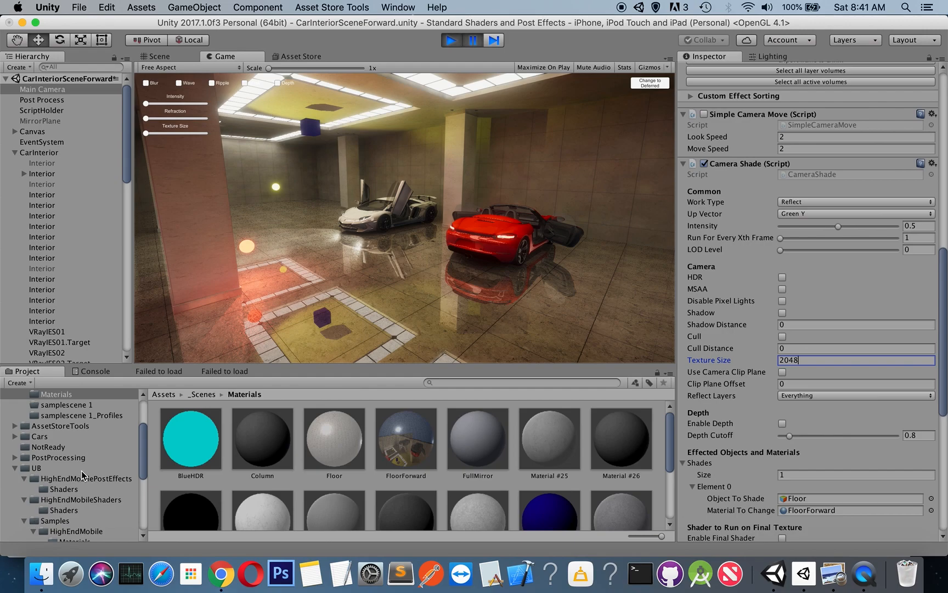
scroll(81, 470, "down", 5)
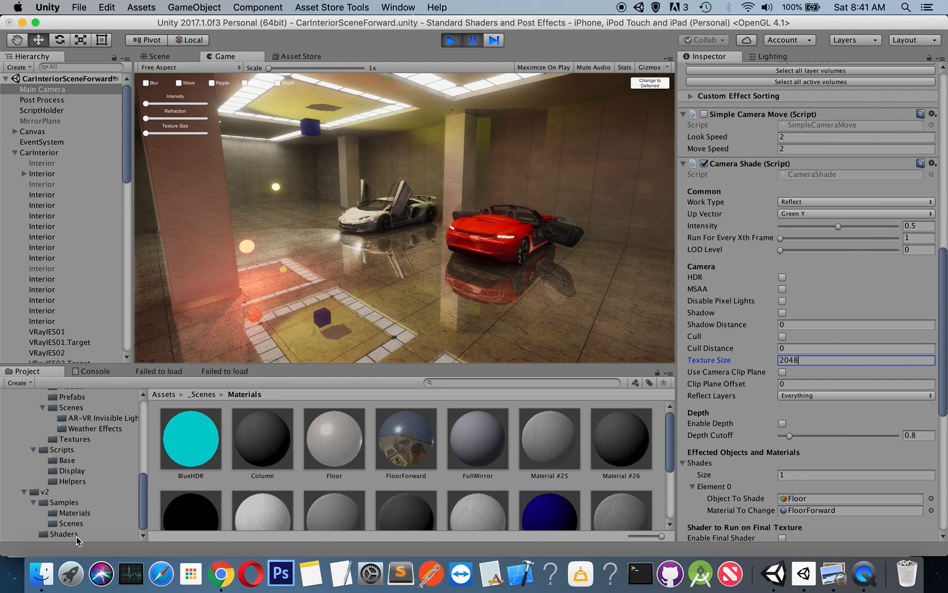
left_click(69, 524)
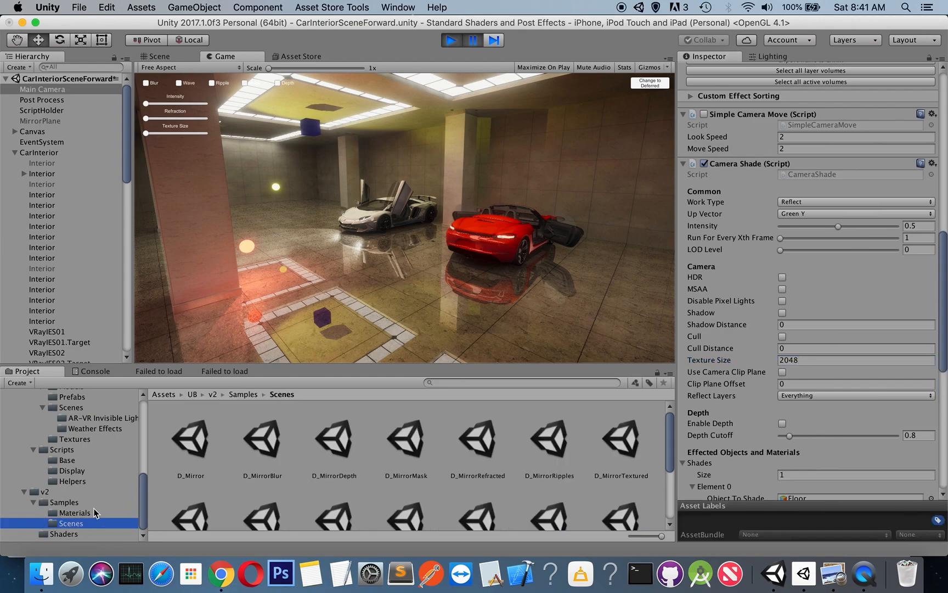
left_click(66, 491)
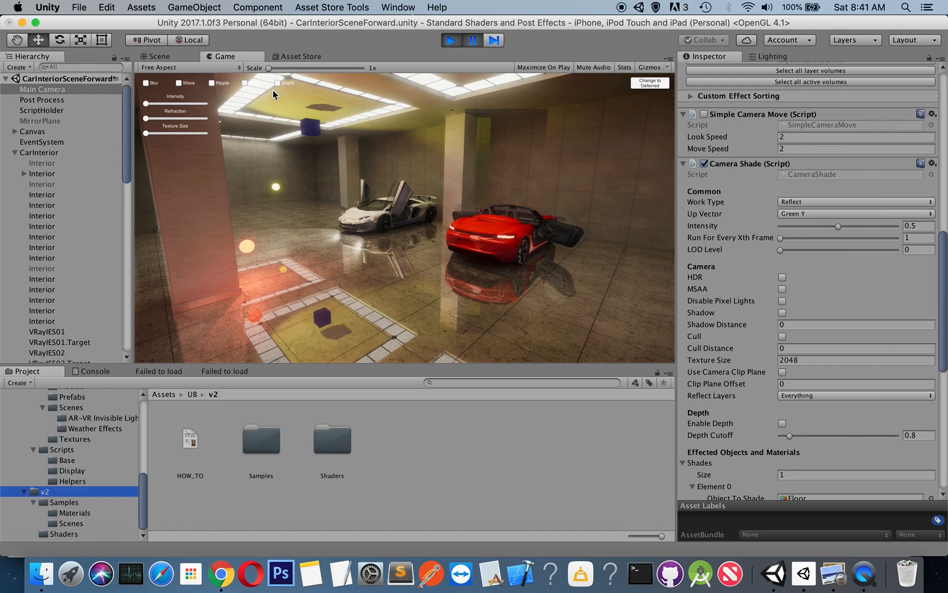
Exit play mode, and set the Camera Shade's Texture Size to 2048 with HDR enabled
left_click(452, 41)
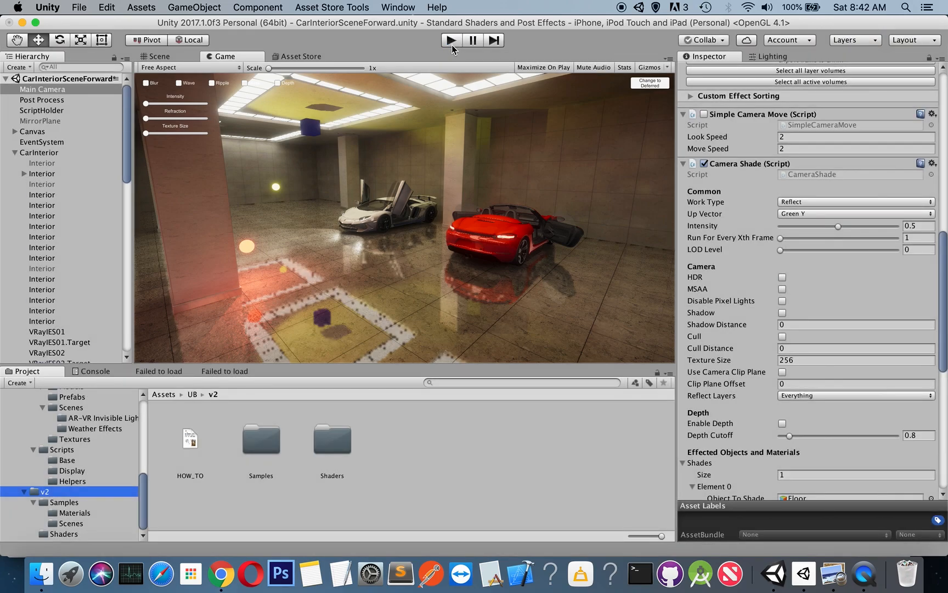
scroll(822, 260, "down", 5)
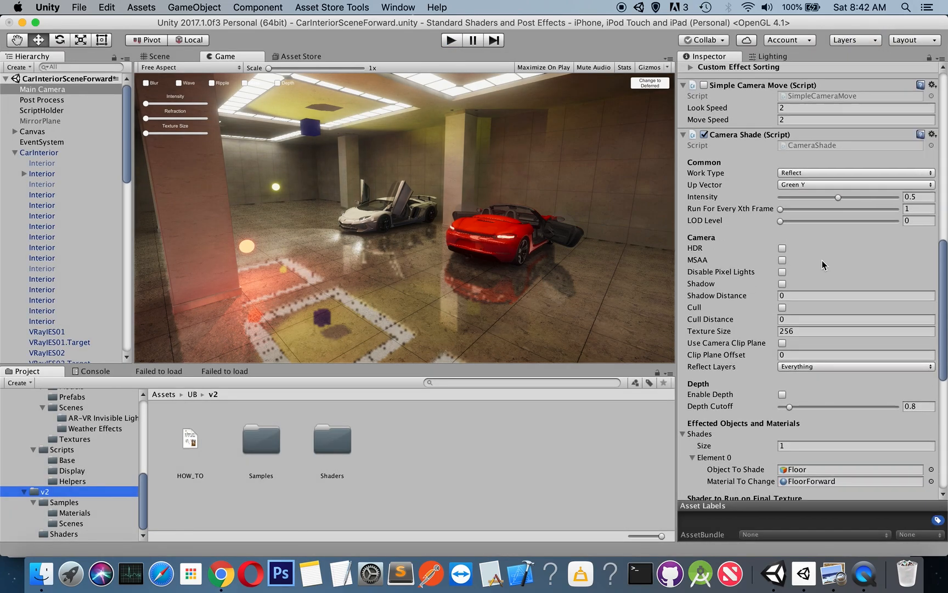
left_click(798, 276)
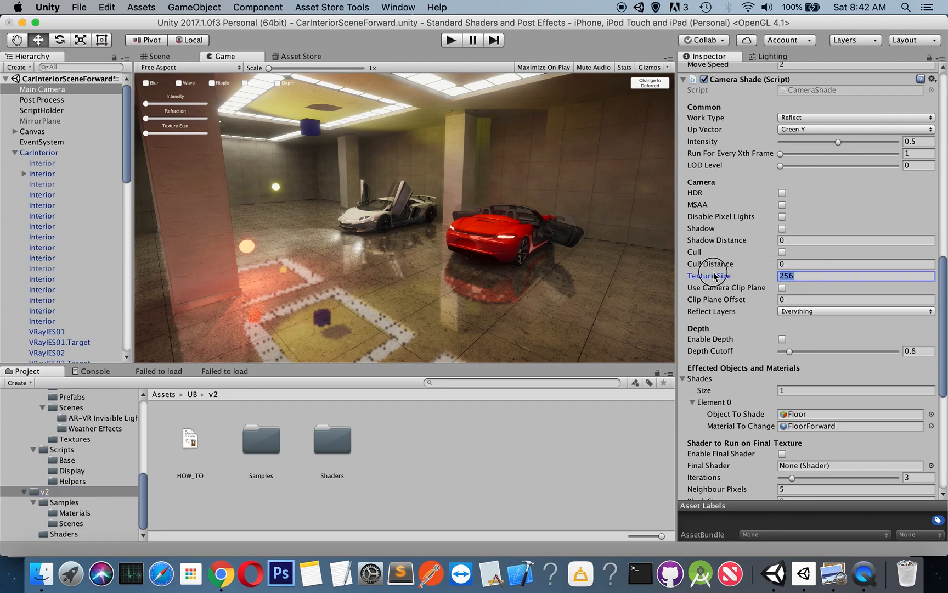
type("2048")
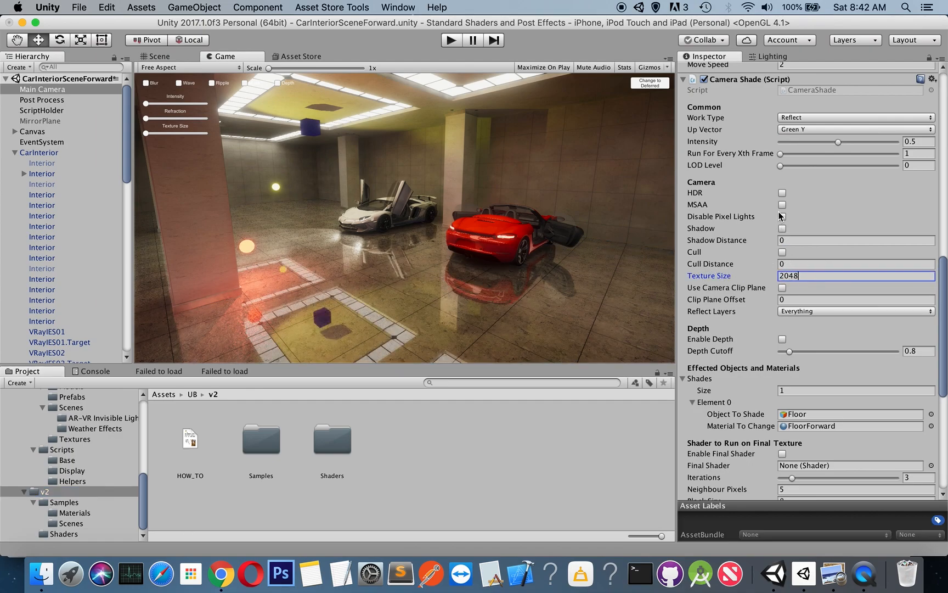
left_click(790, 193)
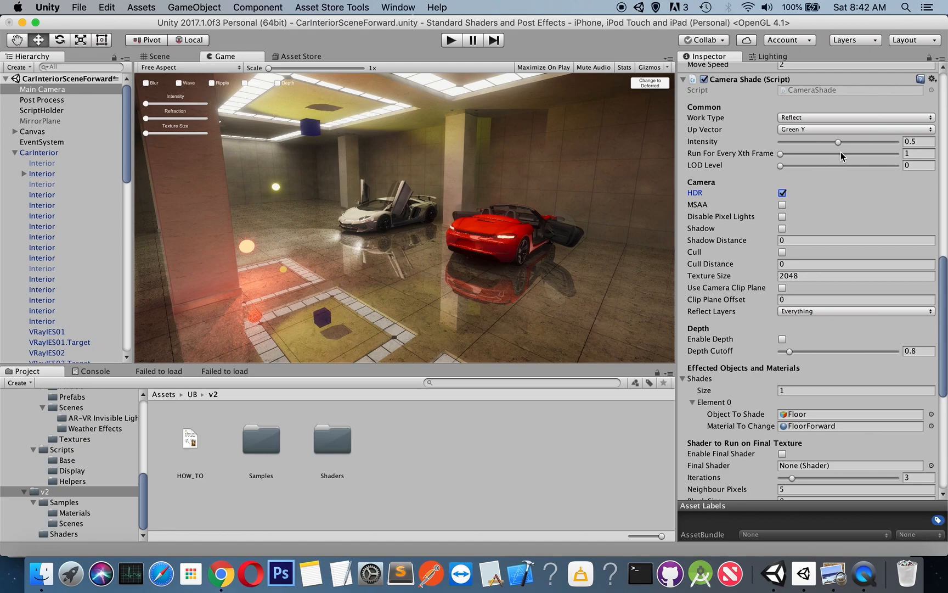
Run the scene again and pause it to examine the floor reflection with the new Camera Shade settings
scroll(841, 152, "down", 2)
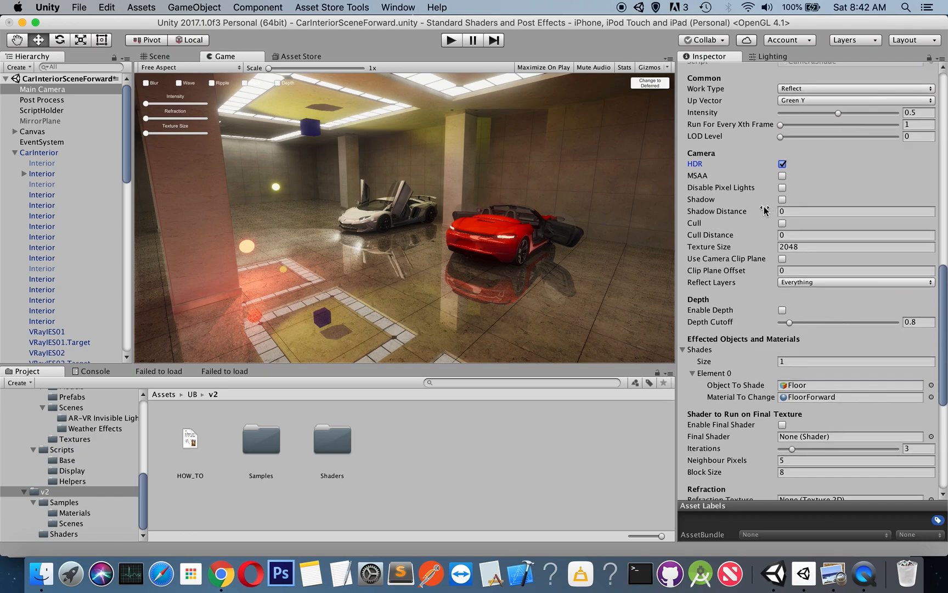
scroll(760, 214, "down", 3)
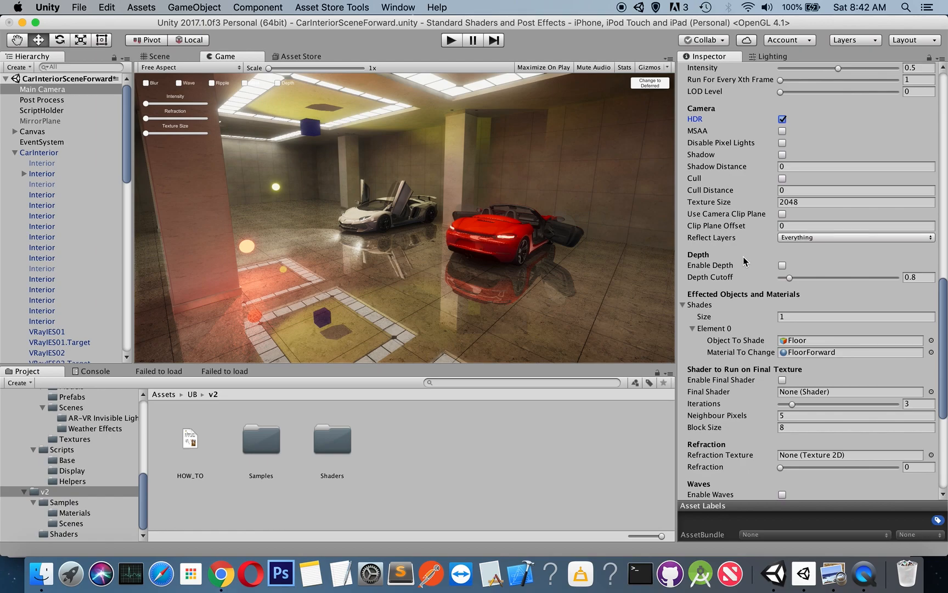
left_click(452, 41)
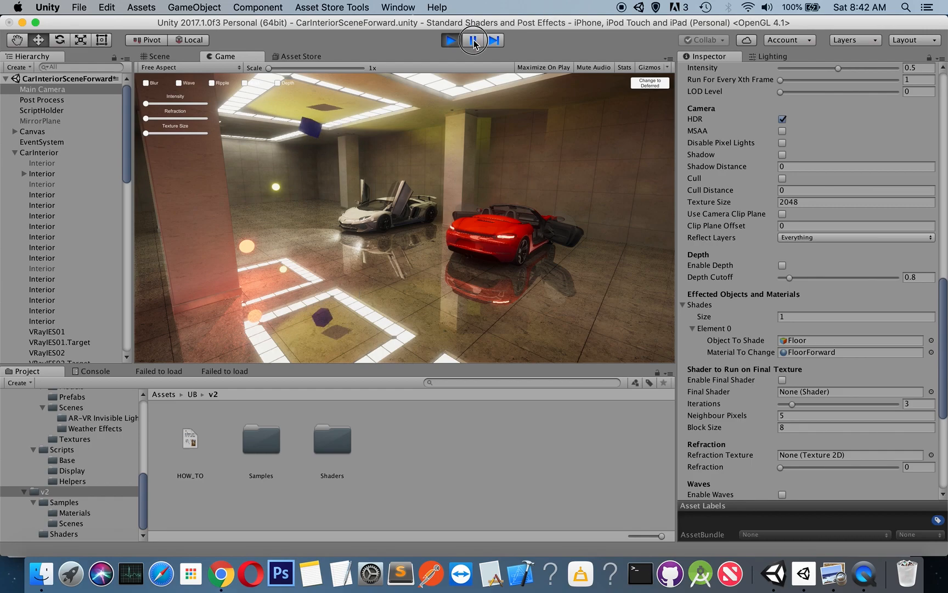
scroll(782, 200, "up", 4)
scroll(782, 202, "up", 1)
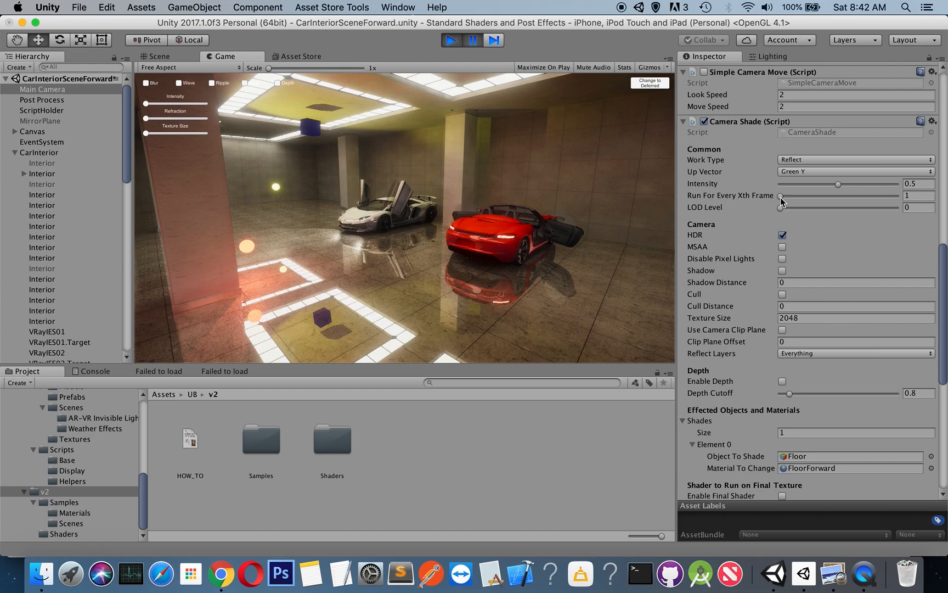
Paste the copied component values into Camera Shade, try an Intensity of 1, and settle on an Intensity of about 0.459
scroll(782, 200, "down", 9)
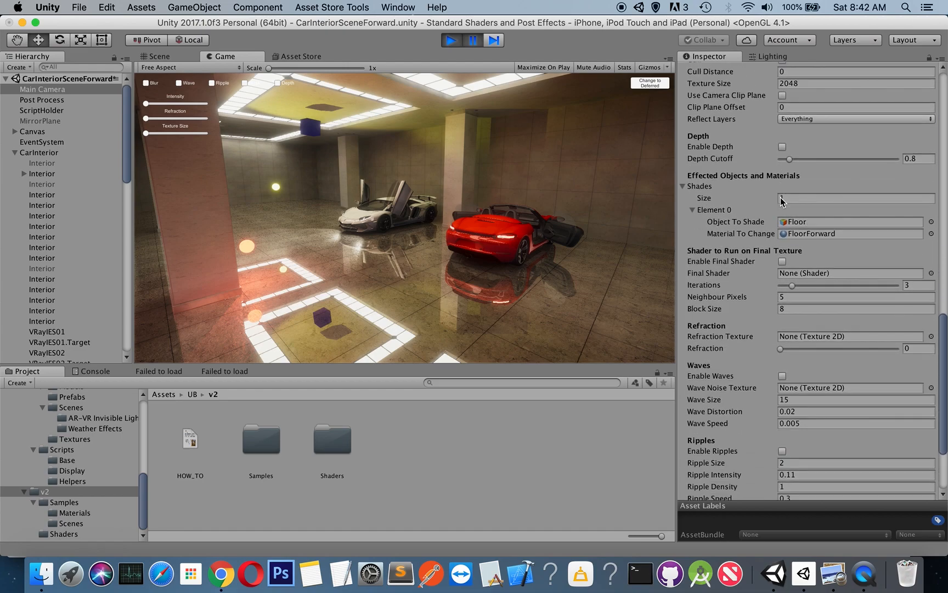
scroll(782, 201, "up", 12)
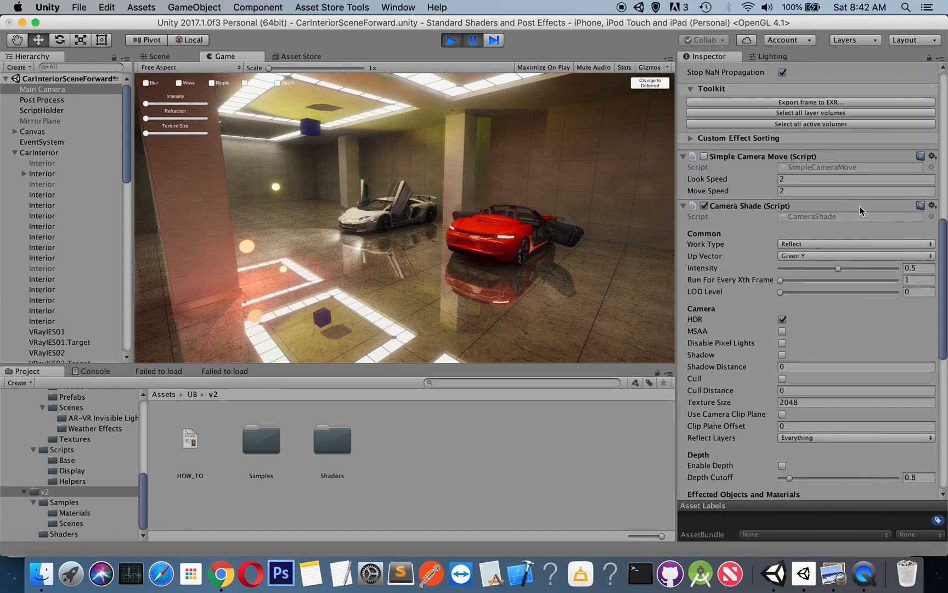
left_click(933, 206)
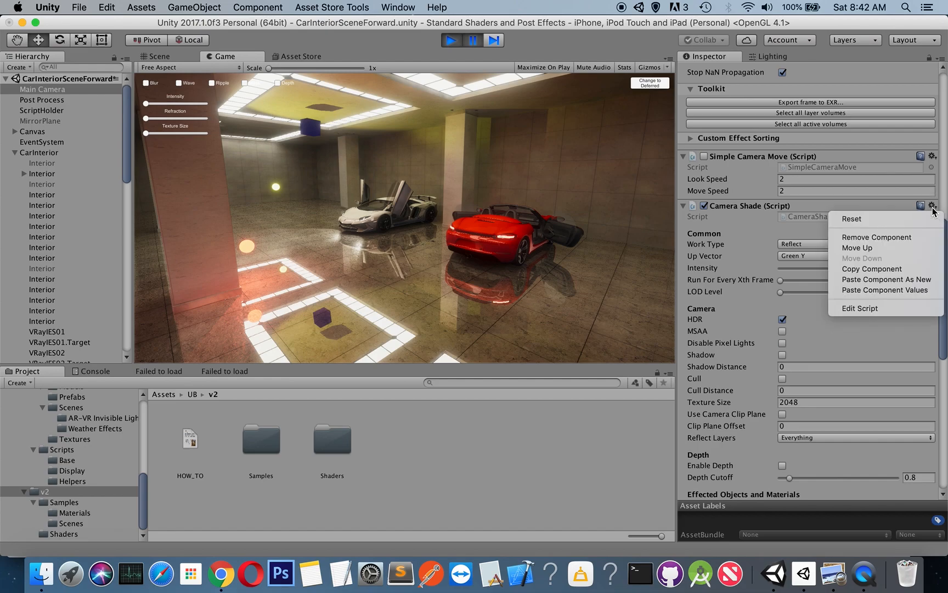
left_click(866, 291)
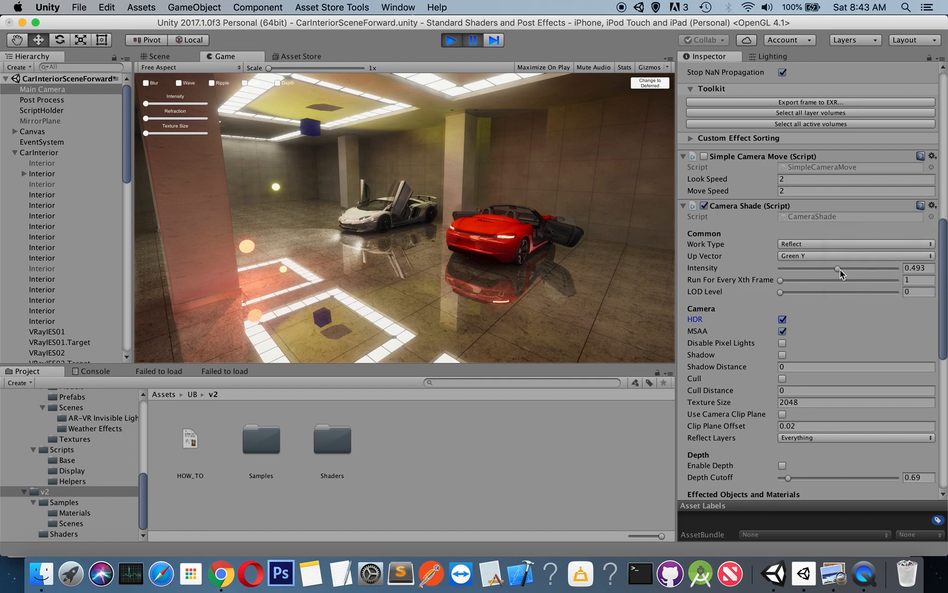
left_click_drag(840, 268, 913, 270)
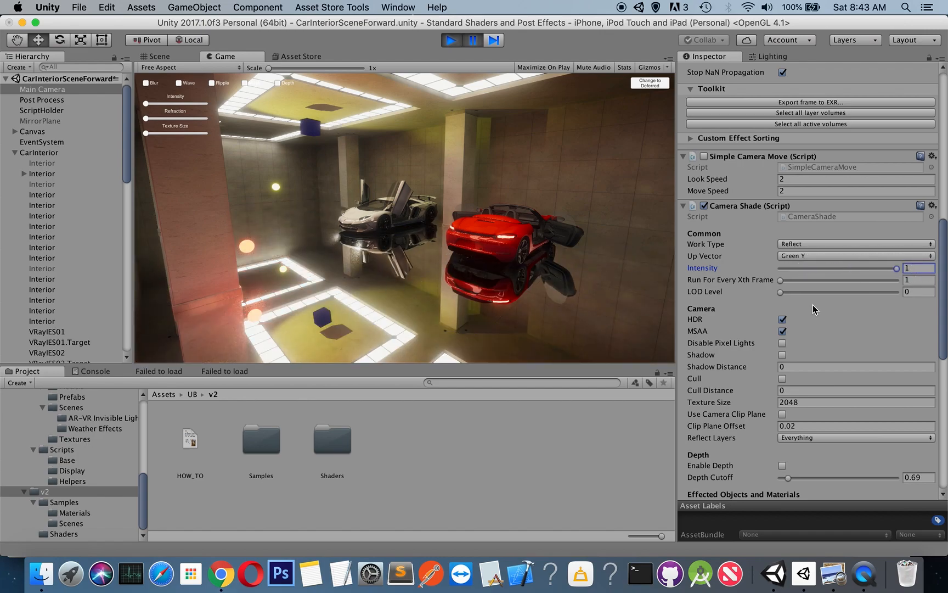
left_click_drag(897, 269, 834, 274)
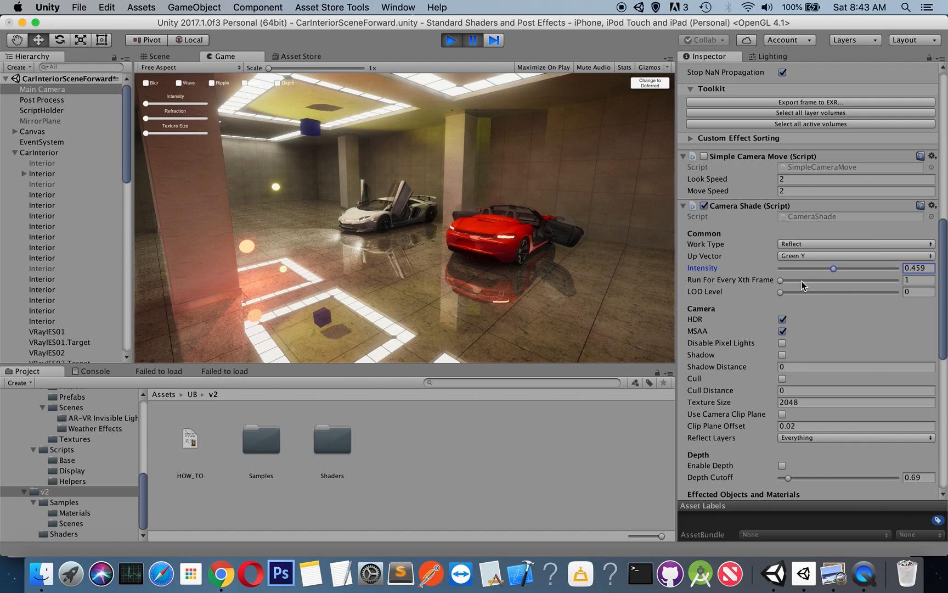
Test Run For Every Xth Frame at 10 while the scene runs, pause it again, and restore the setting to 1
left_click(836, 281)
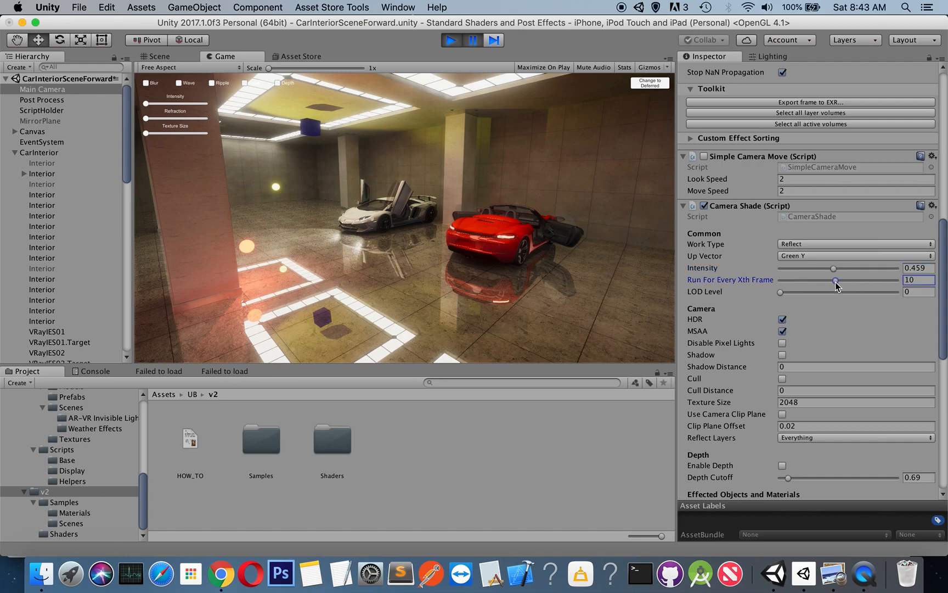
left_click(921, 282)
left_click(475, 42)
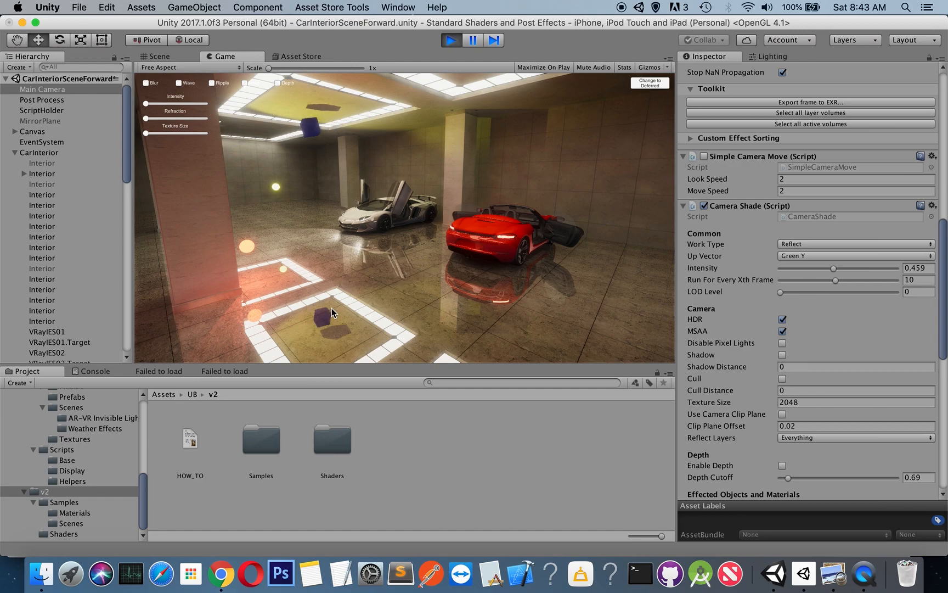
left_click(919, 280)
left_click(473, 40)
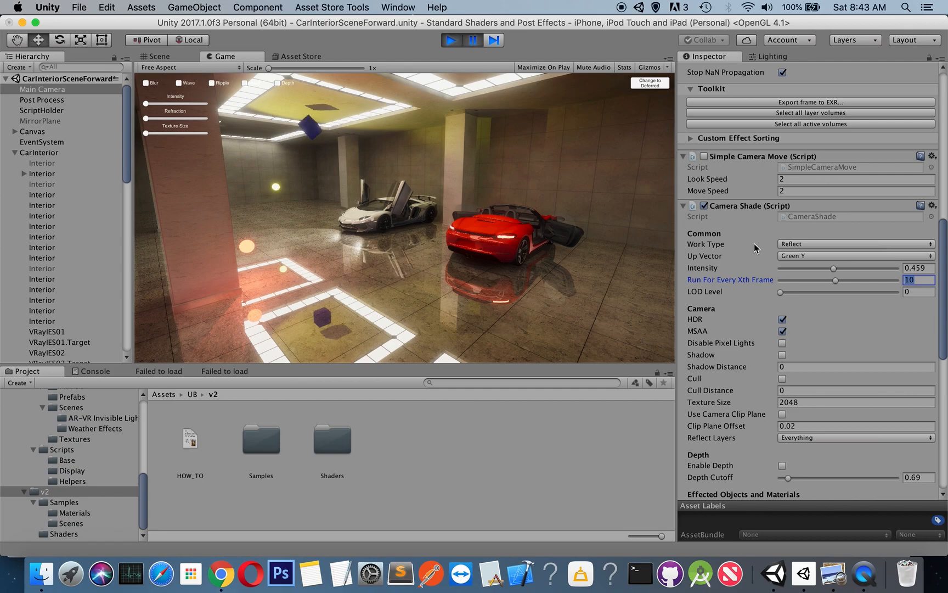
left_click_drag(836, 280, 766, 275)
Test Disable Pixel Lights and Shadow with a Shadow Distance of about 50.77, turning both options off again and resetting the distance to 0
left_click(783, 343)
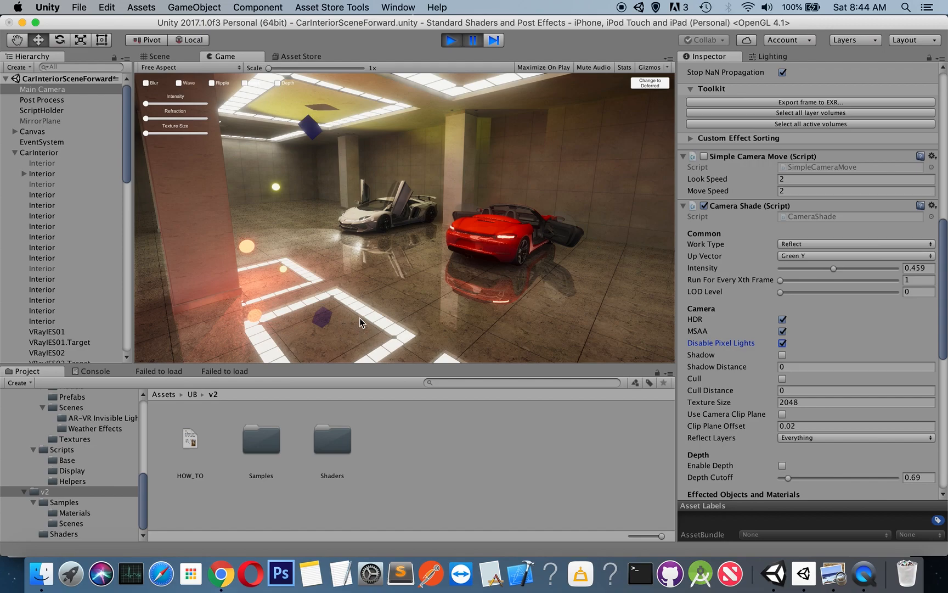
left_click(783, 343)
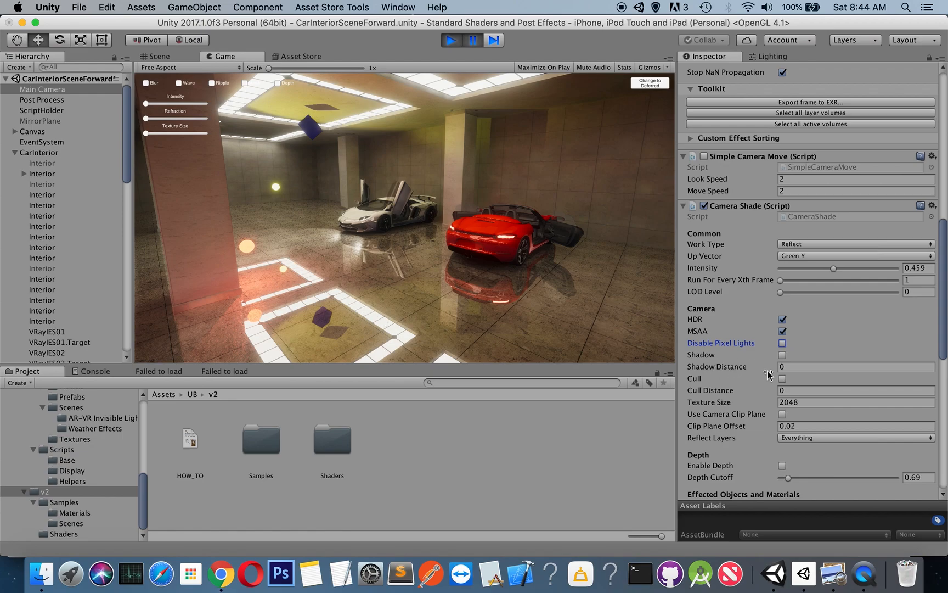
left_click(784, 356)
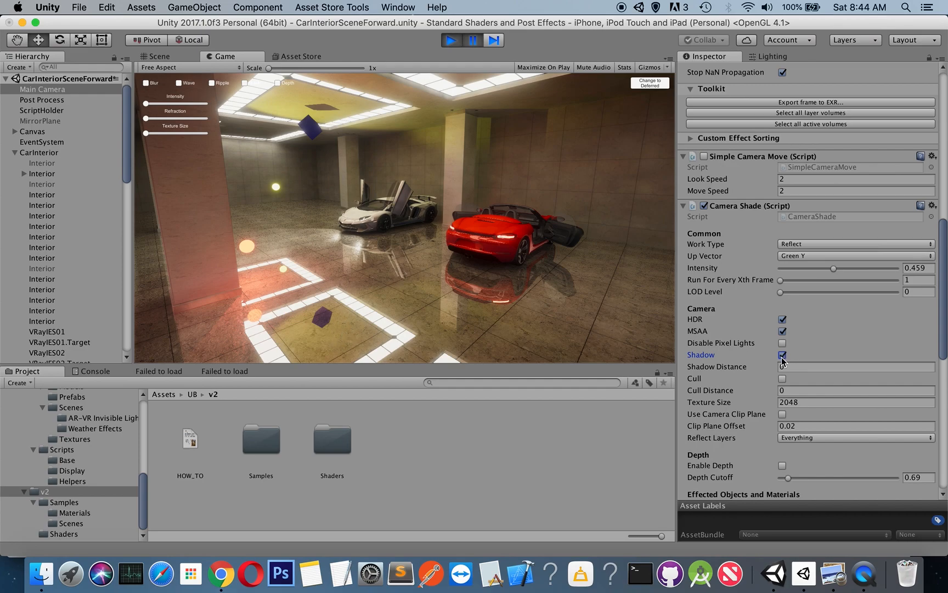
left_click_drag(742, 367, 786, 345)
left_click_drag(681, 351, 524, 352)
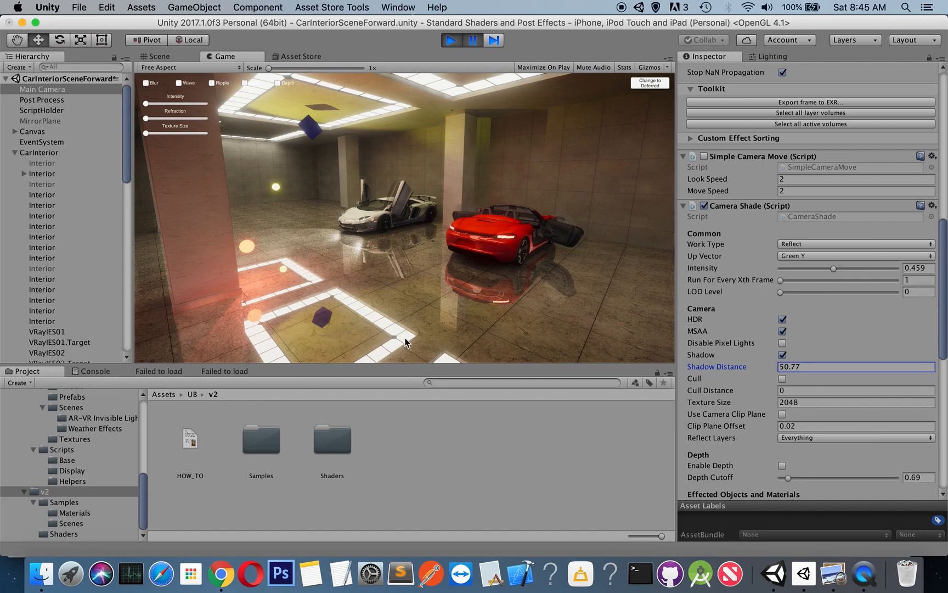
mouse_move(752, 366)
left_mouse_down()
mouse_move(787, 366)
mouse_move(748, 364)
left_mouse_up()
left_click(799, 367)
type("0")
left_click(783, 355)
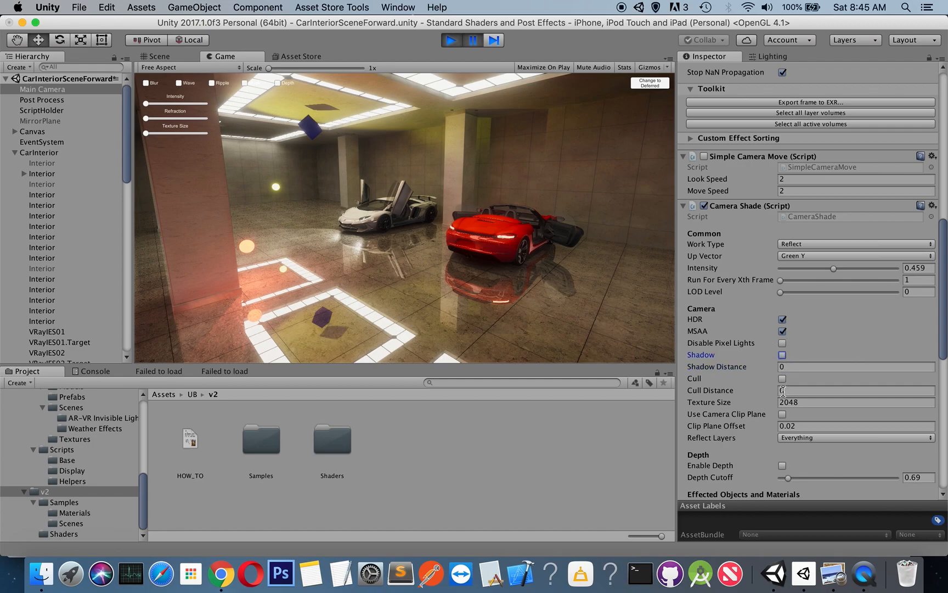
Enable Cull, test Cull Distances of about 2.6, 33.49 and 54.41, and disable Cull again
left_click(783, 380)
mouse_move(731, 389)
left_mouse_down()
mouse_move(720, 388)
mouse_move(740, 391)
left_mouse_up()
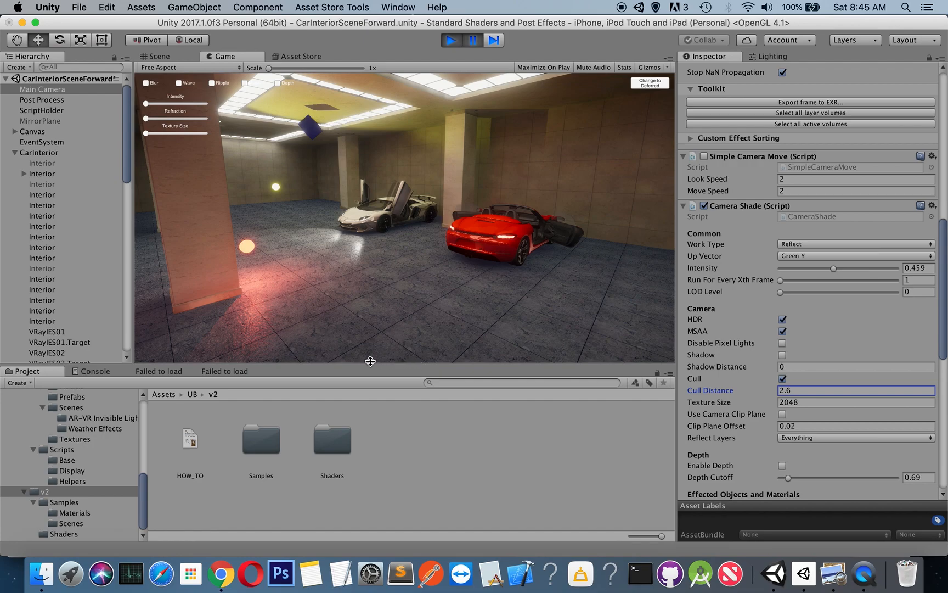
left_click(778, 391)
left_click_drag(740, 390, 944, 391)
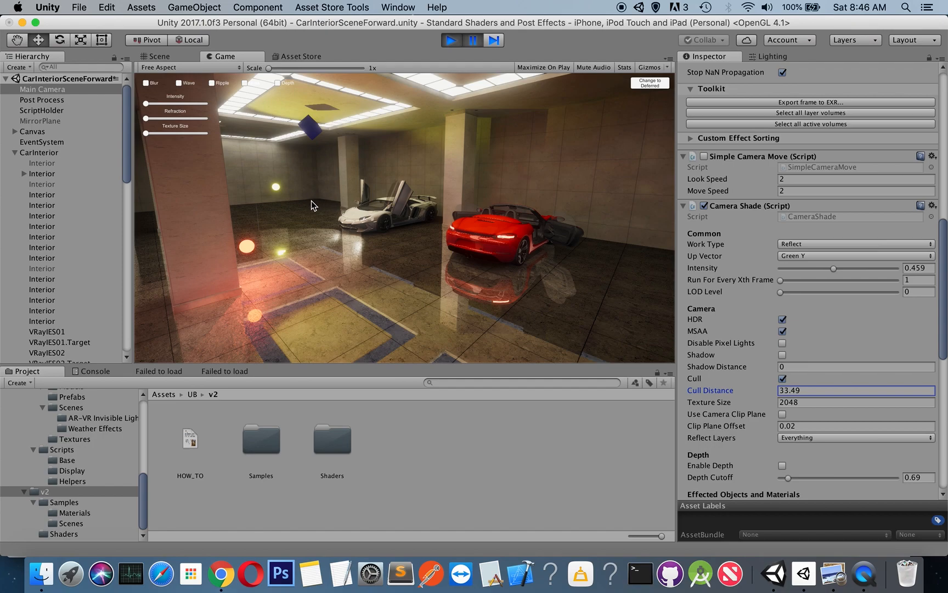
left_click_drag(720, 394, 802, 397)
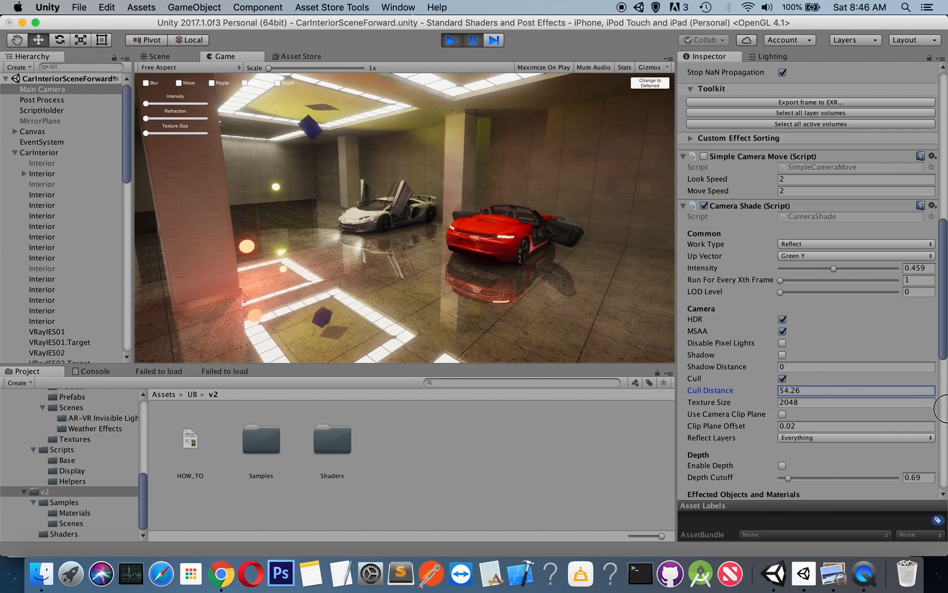
left_click(782, 379)
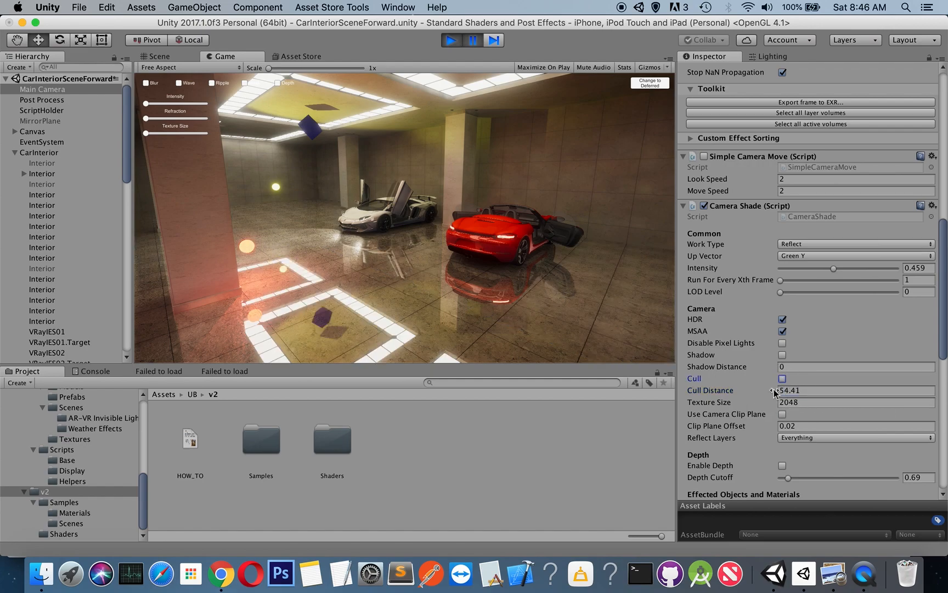
Try a Clip Plane Offset of -0.8 on Camera Shade, and set it to 0
left_click(812, 402)
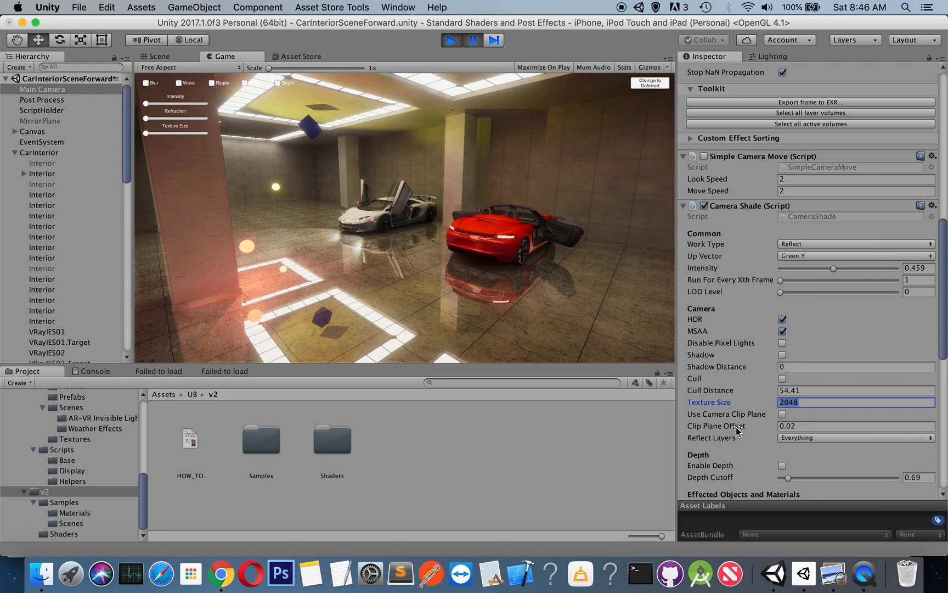
mouse_move(737, 431)
left_mouse_down()
mouse_move(751, 430)
mouse_move(735, 430)
left_mouse_up()
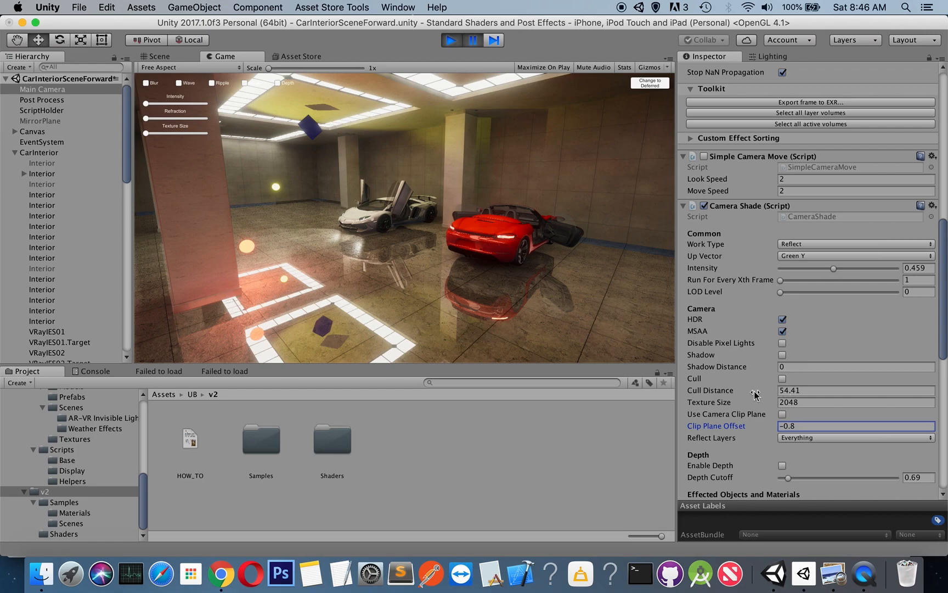
left_click(799, 426)
type("0")
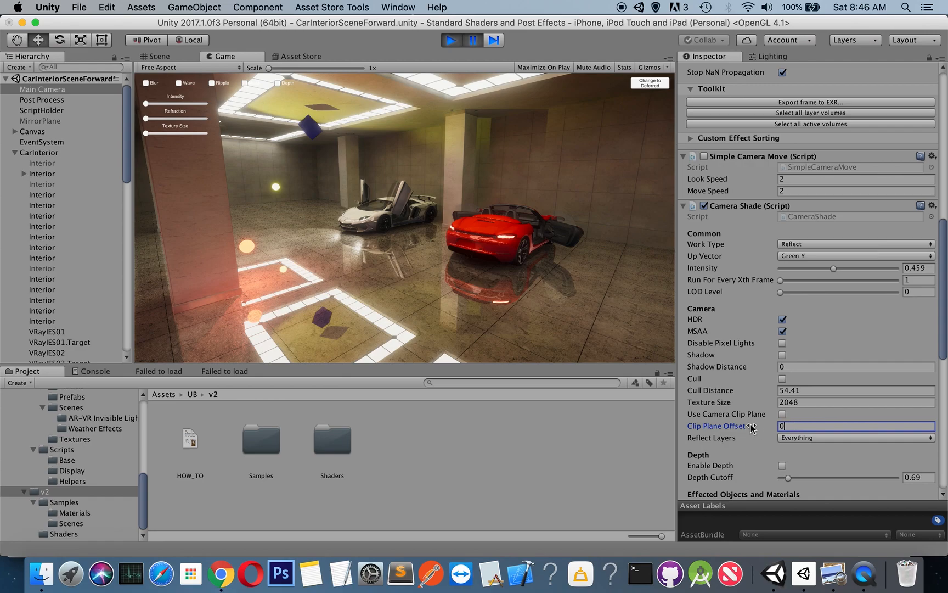
Exclude the Car layer from the Reflect Layers to test the floor reflection, and include it again
scroll(752, 428, "down", 3)
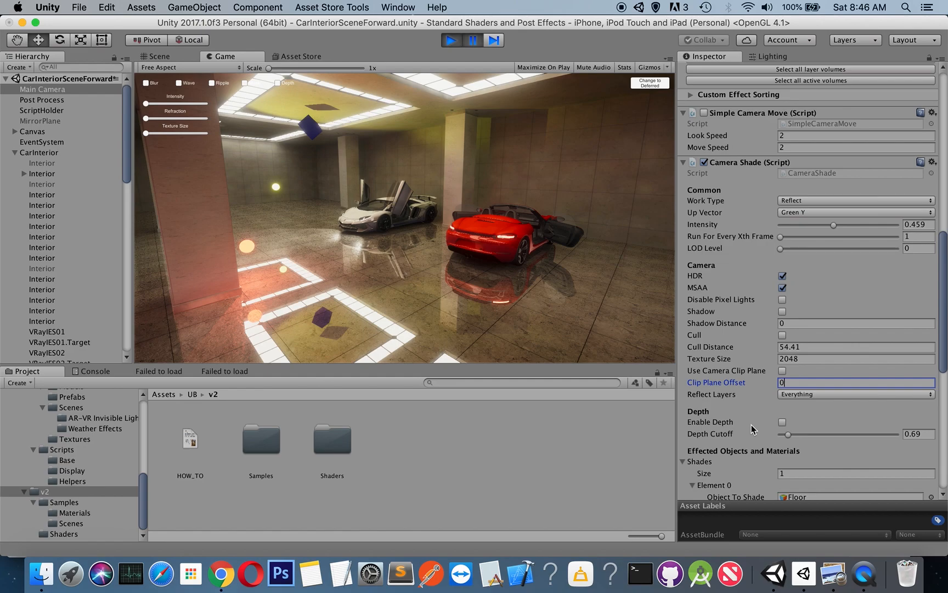
scroll(751, 428, "down", 1)
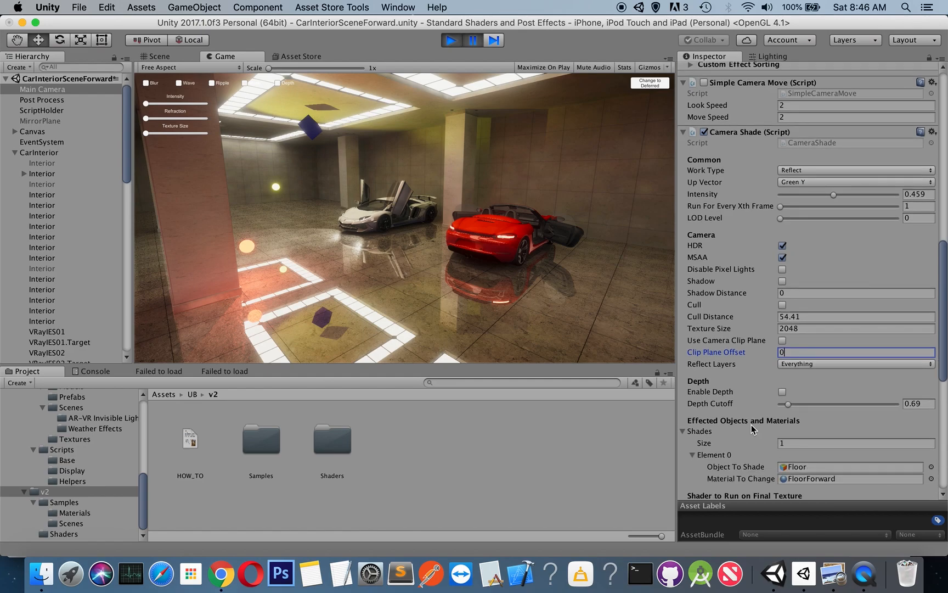
left_click(794, 366)
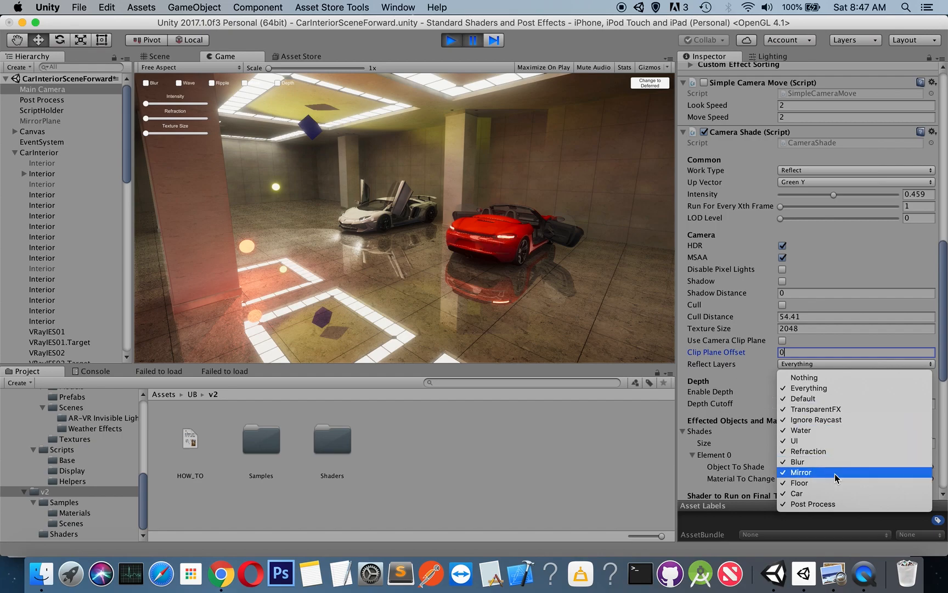
left_click(788, 495)
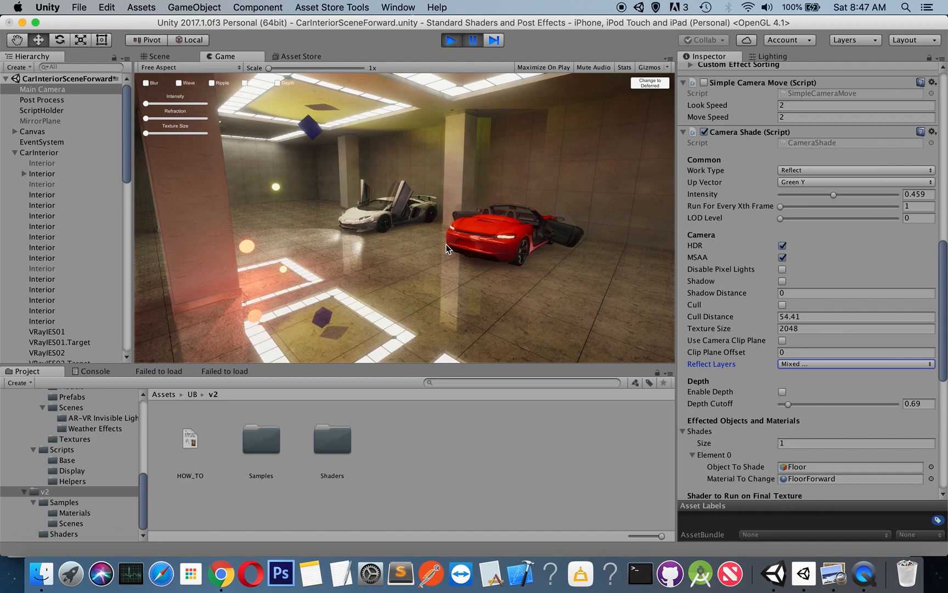
left_click(799, 364)
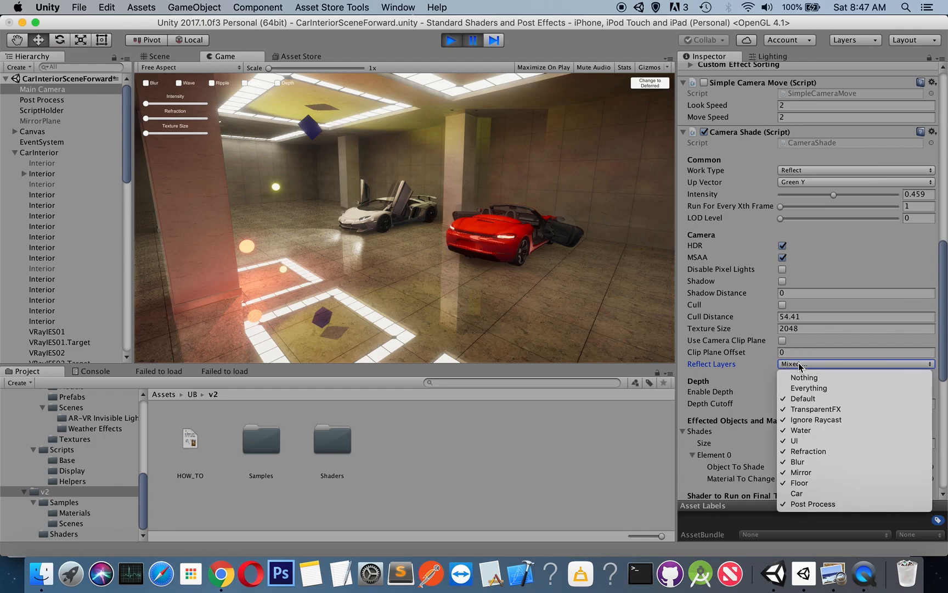
left_click(785, 494)
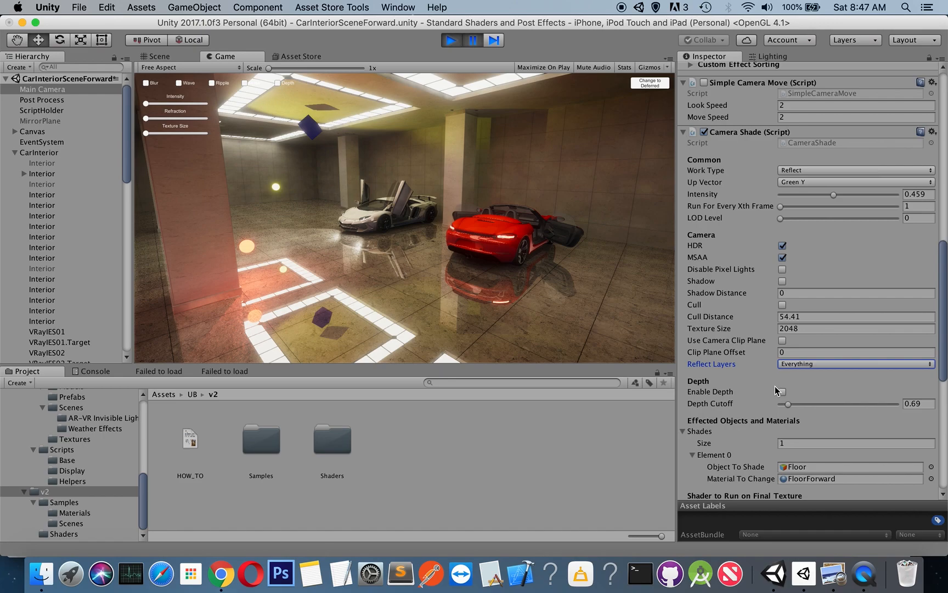
Enable Depth, set the Depth Cutoff to about 1.14, and disable Depth again
scroll(775, 386, "down", 2)
left_click(783, 363)
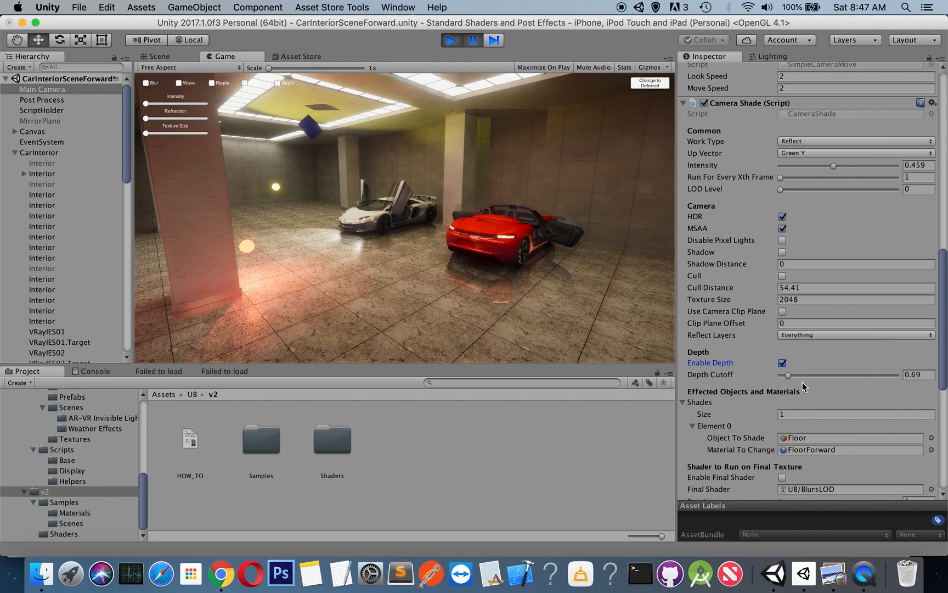
left_click_drag(788, 375, 795, 377)
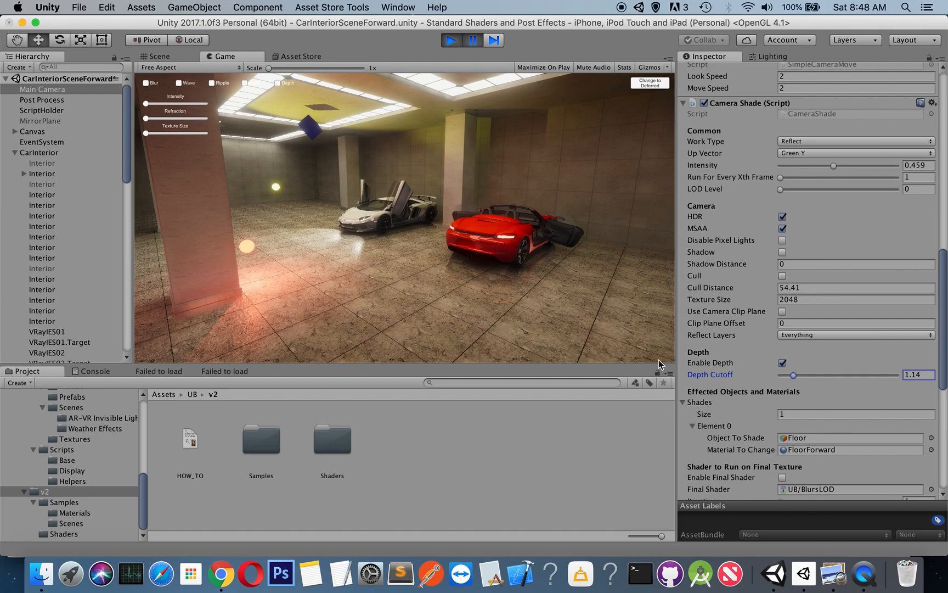
left_click(783, 363)
Try a Shades list Size of 2, expand Element 1 to show its object and material slots, and restore the Size to 1
scroll(783, 362, "down", 1)
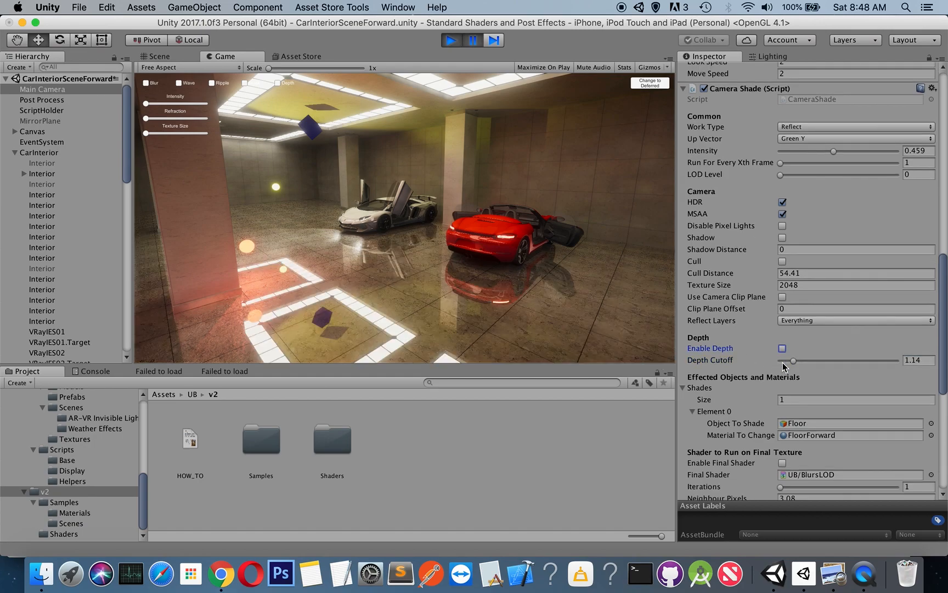
scroll(783, 363, "down", 1)
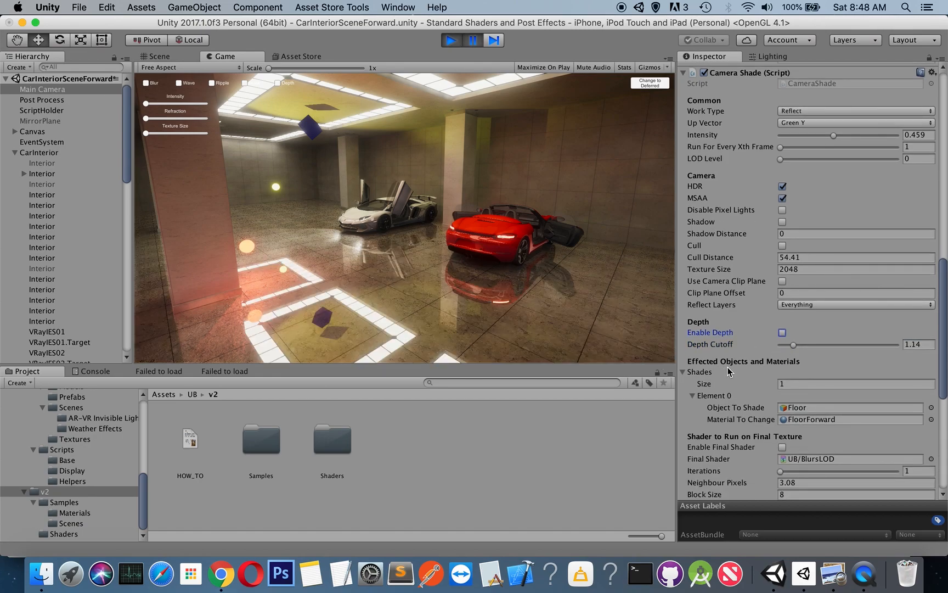
left_click(789, 384)
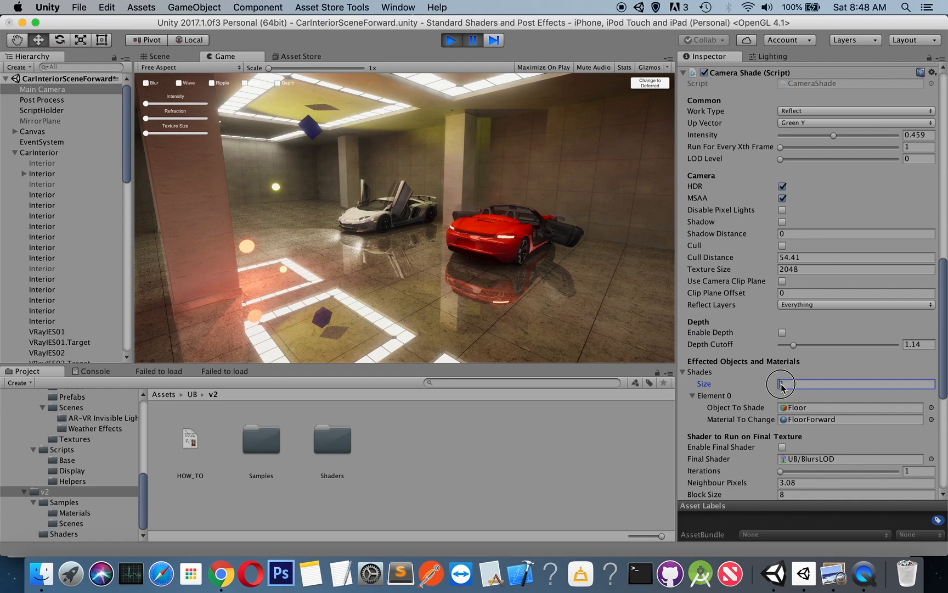
key("Return")
scroll(789, 384, "down", 3)
left_click(693, 397)
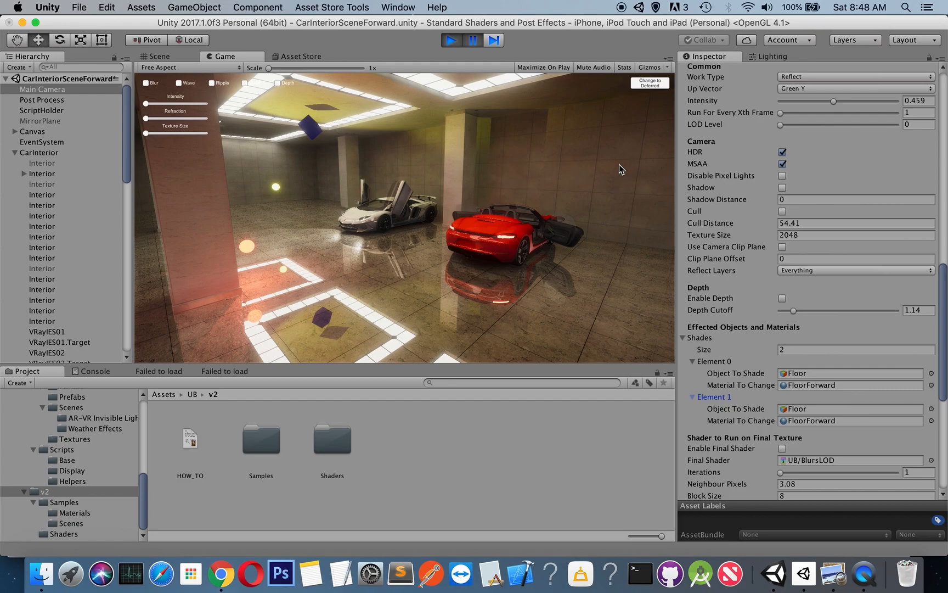
left_click(785, 349)
type("1")
key("Return")
Enable the UB/BlursLOD Final Shader on Camera Shade to blur the floor reflection
scroll(785, 347, "down", 3)
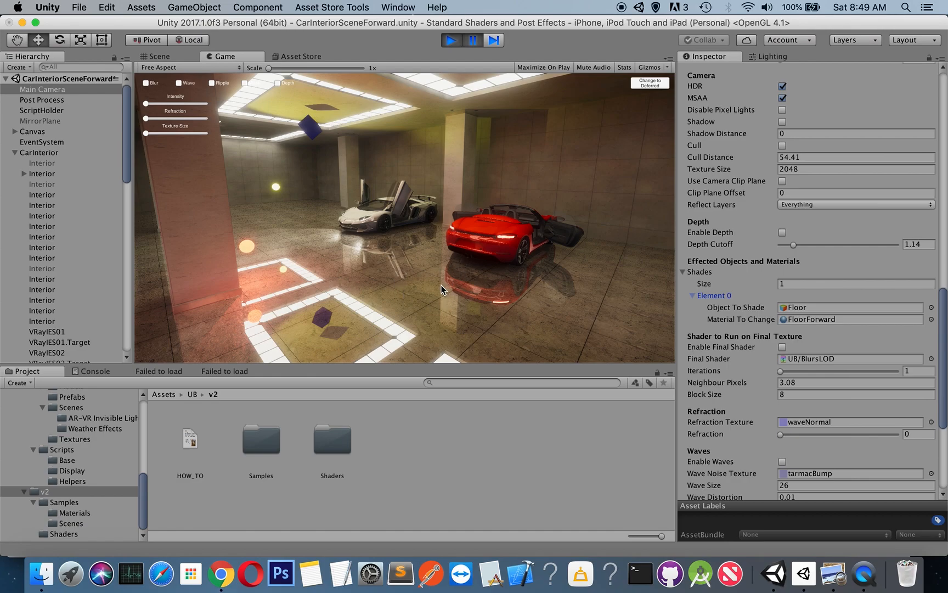
left_click(783, 348)
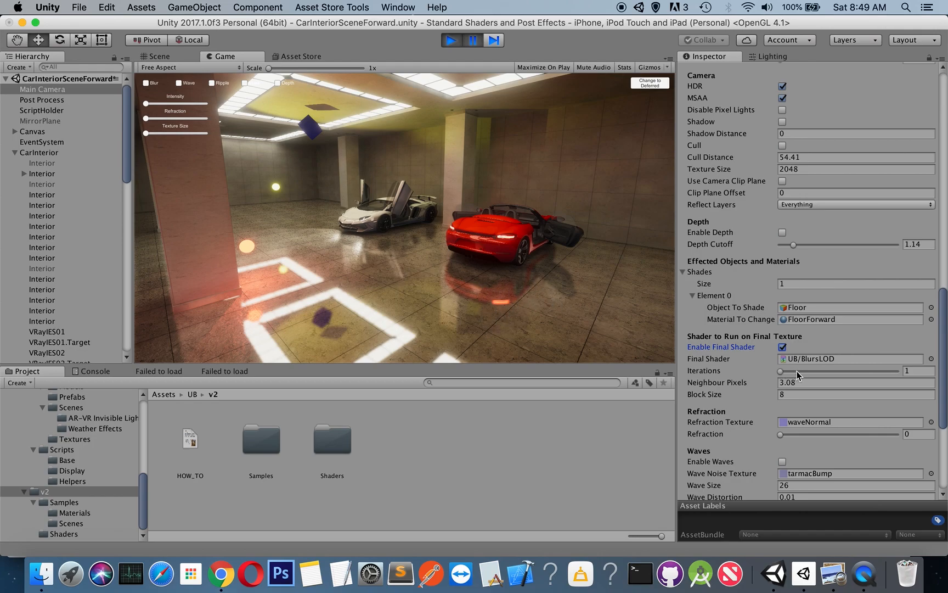
Set the final shader's Iterations to 3 and Neighbour Pixels to about 4.89, and disable the final shader
left_click(782, 372)
left_click_drag(784, 376, 793, 377)
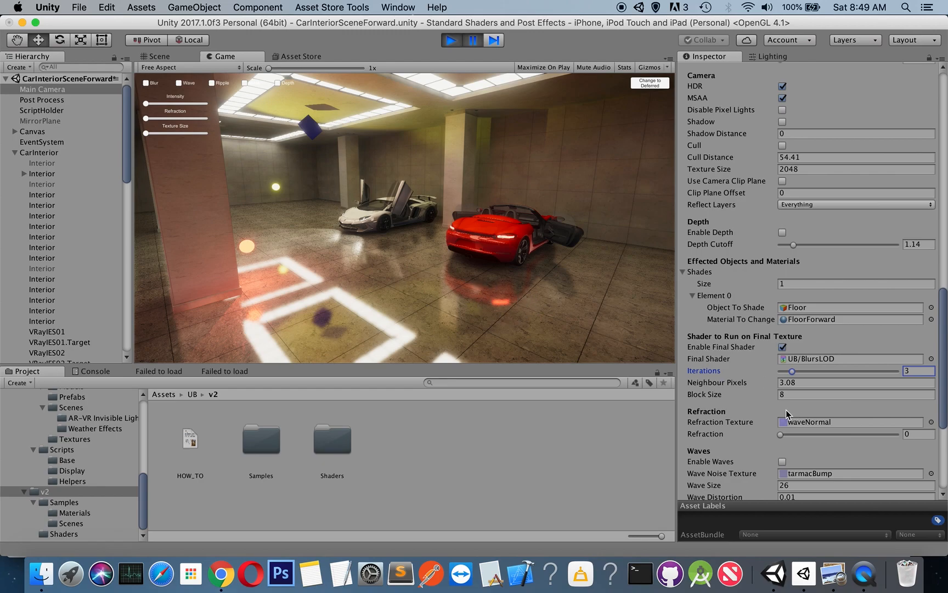
left_click_drag(739, 384, 780, 401)
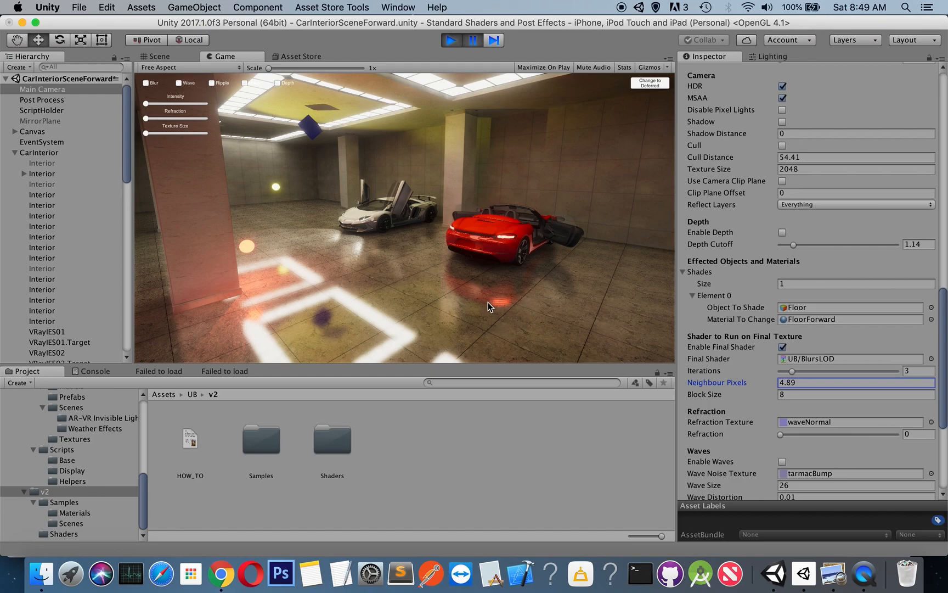
left_click(776, 383)
left_click(783, 348)
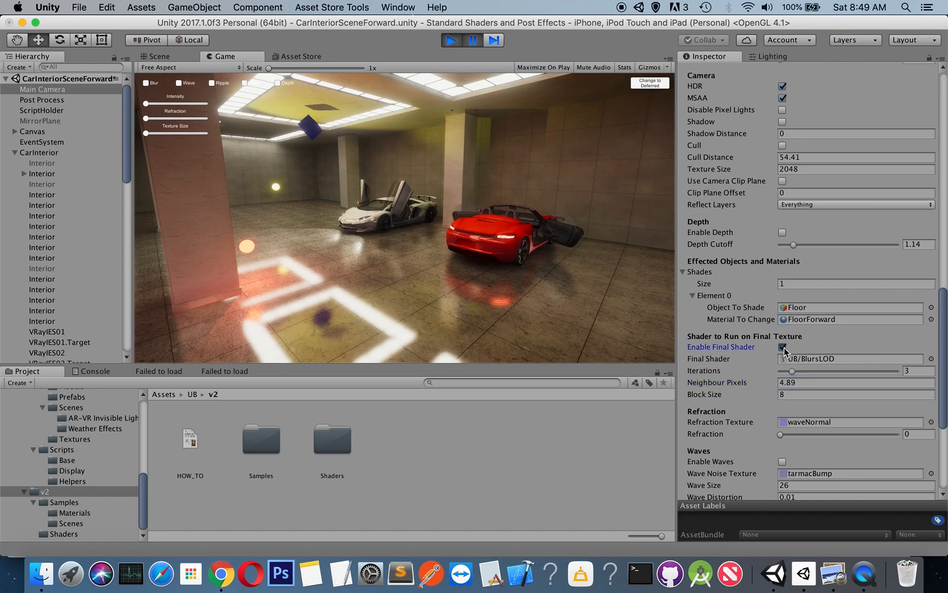
Try Refraction at about 0.338 and about 0.129 on the floor reflection, and return it to 0
scroll(784, 349, "down", 4)
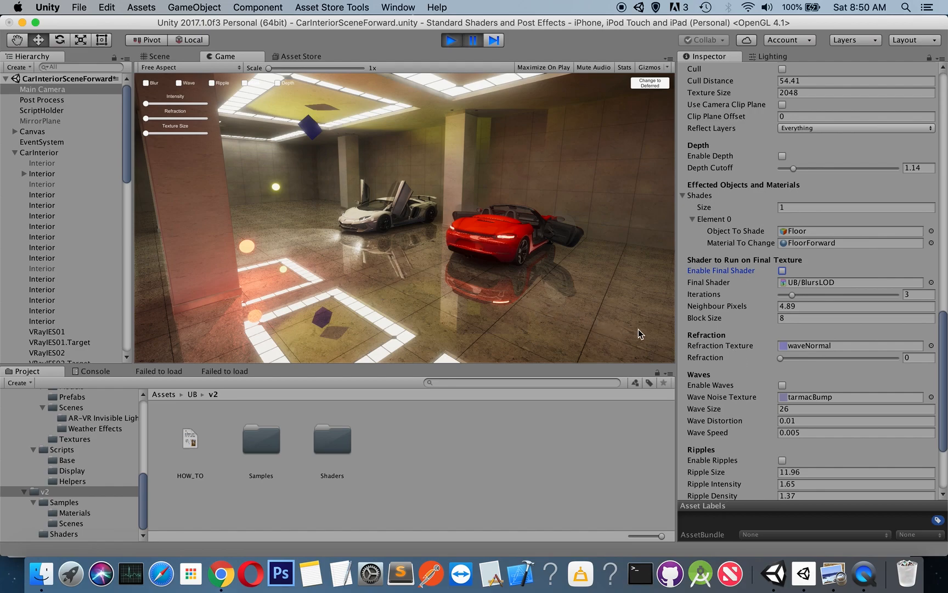
left_click(782, 359)
left_click_drag(785, 360, 820, 360)
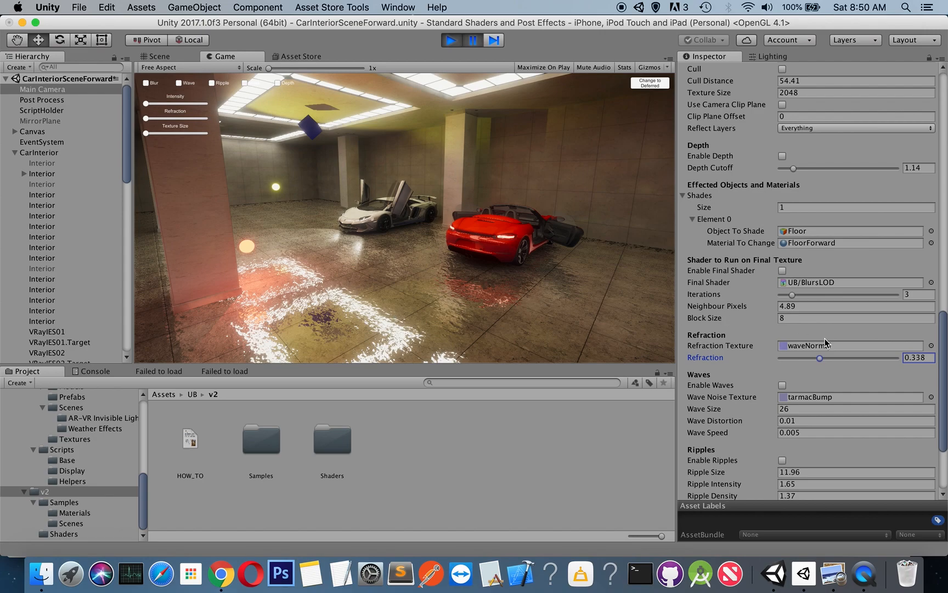
left_click_drag(820, 359, 795, 361)
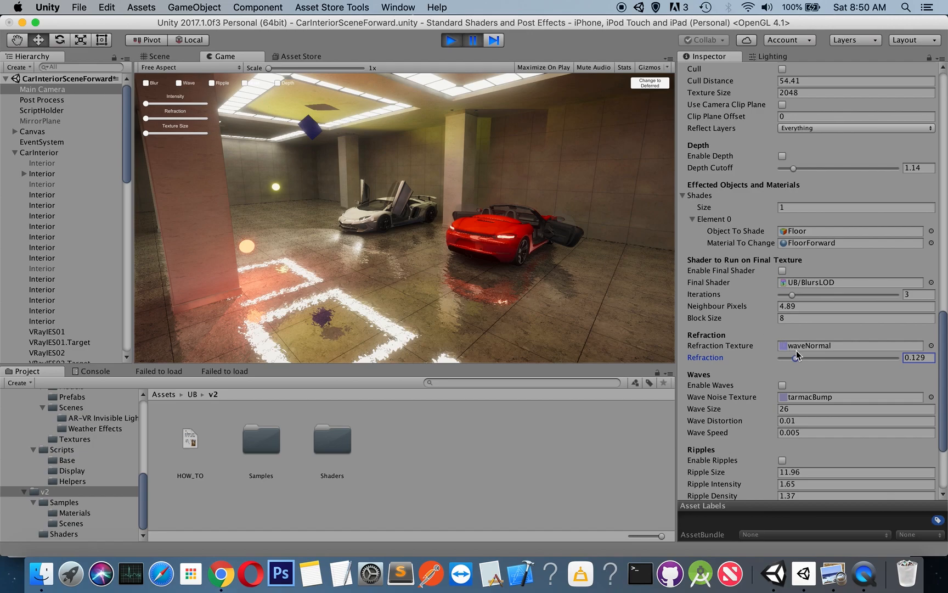
left_click_drag(796, 360, 751, 357)
Enable Waves on Camera Shade and resume the paused game to animate the floor reflection
scroll(749, 358, "down", 3)
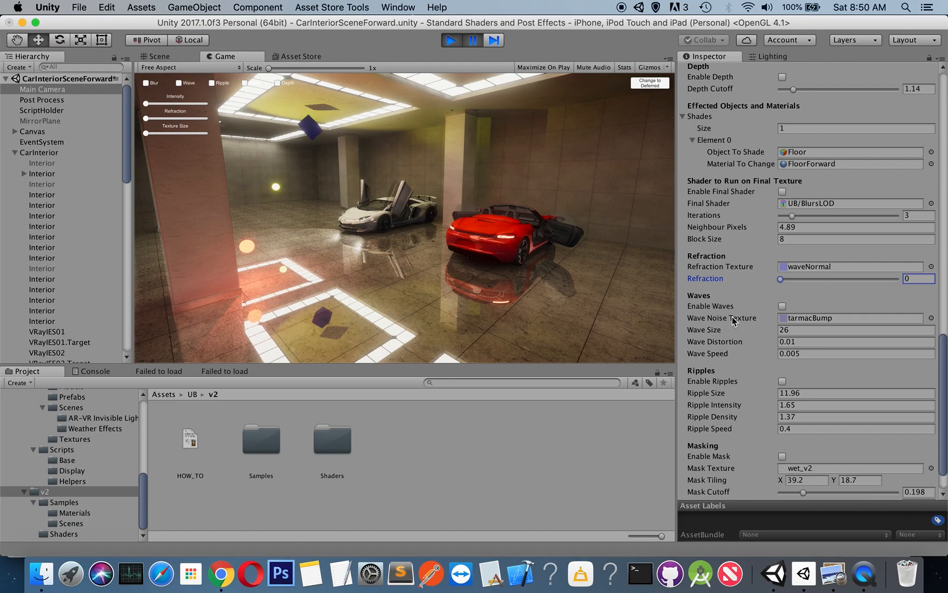
left_click(783, 306)
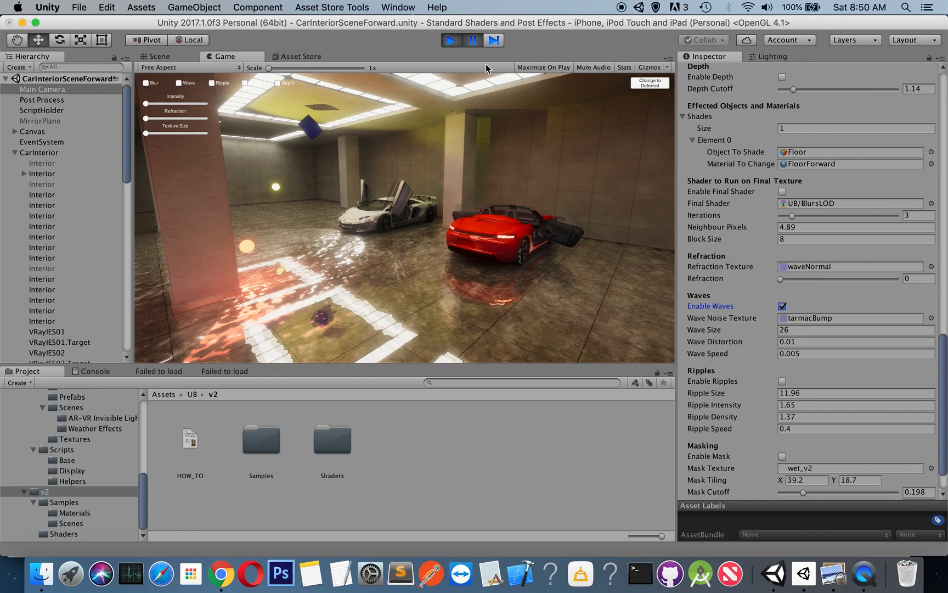
left_click(473, 39)
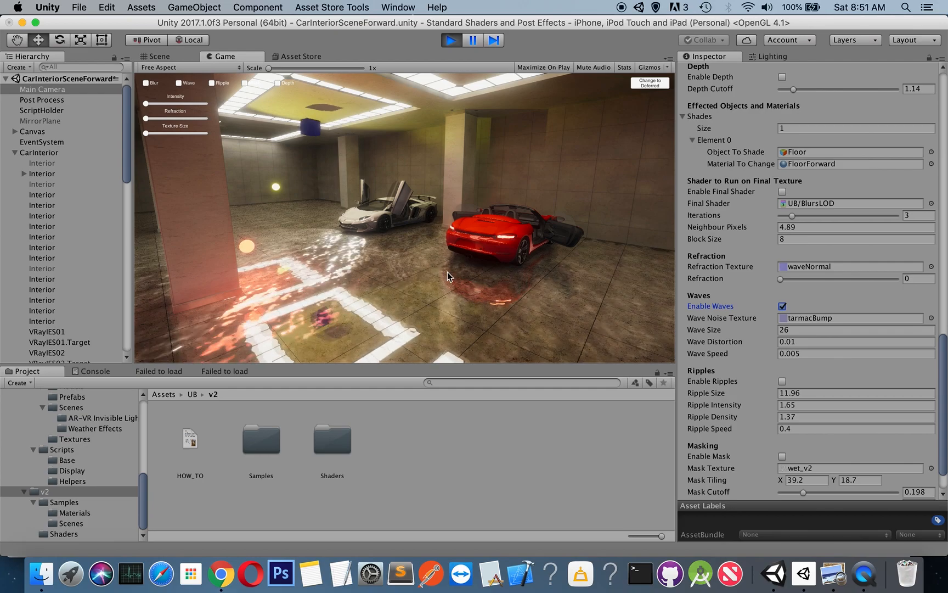
Enable the reflection mask, pause the game, and locate the wet_v2 mask texture in the project assets
scroll(770, 310, "down", 2)
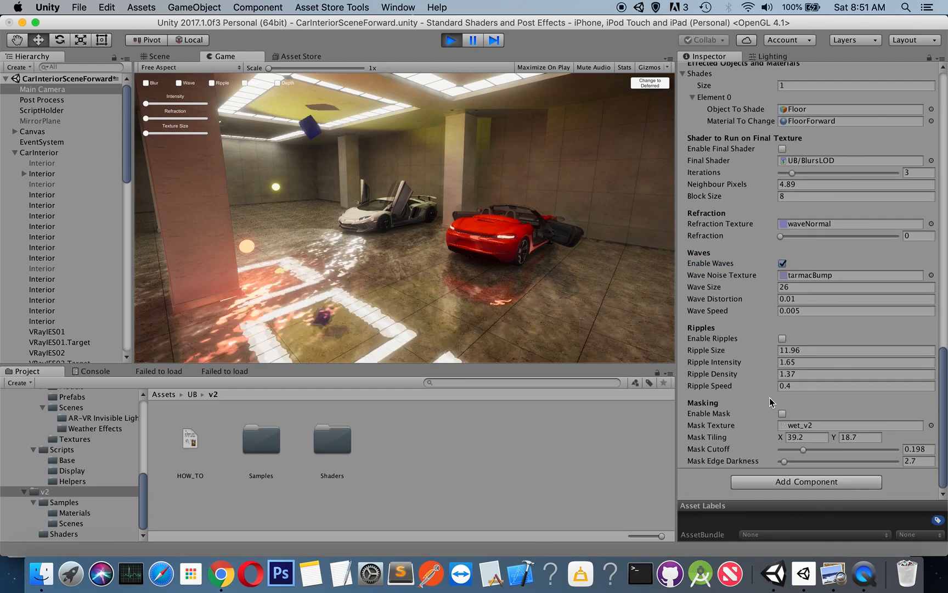
left_click(783, 415)
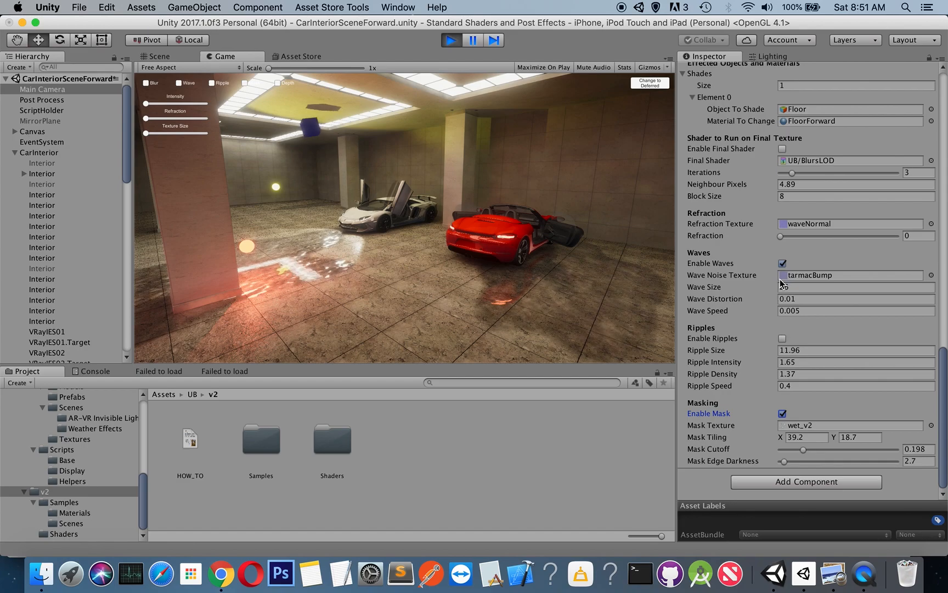
left_click(475, 42)
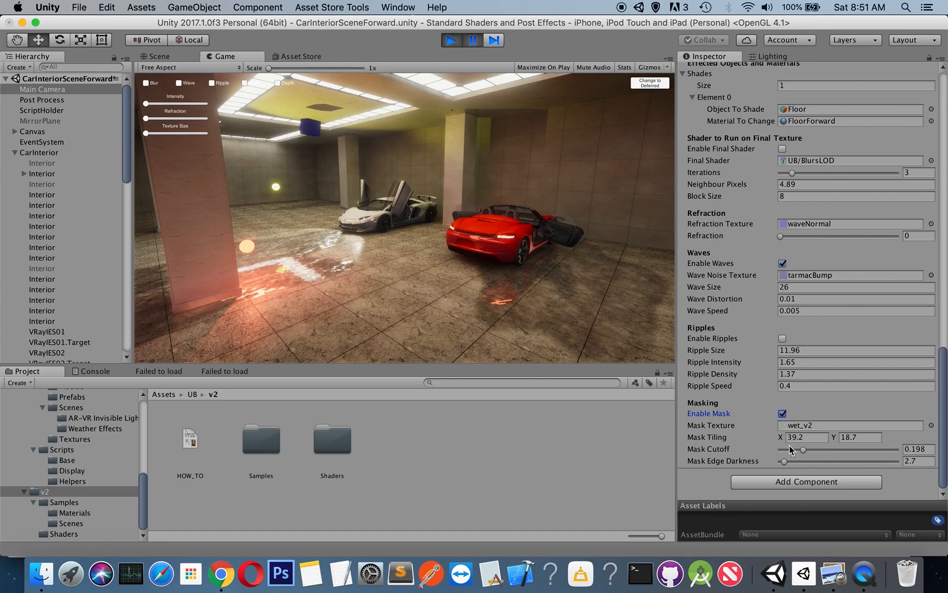
left_click(783, 414)
left_click(794, 428)
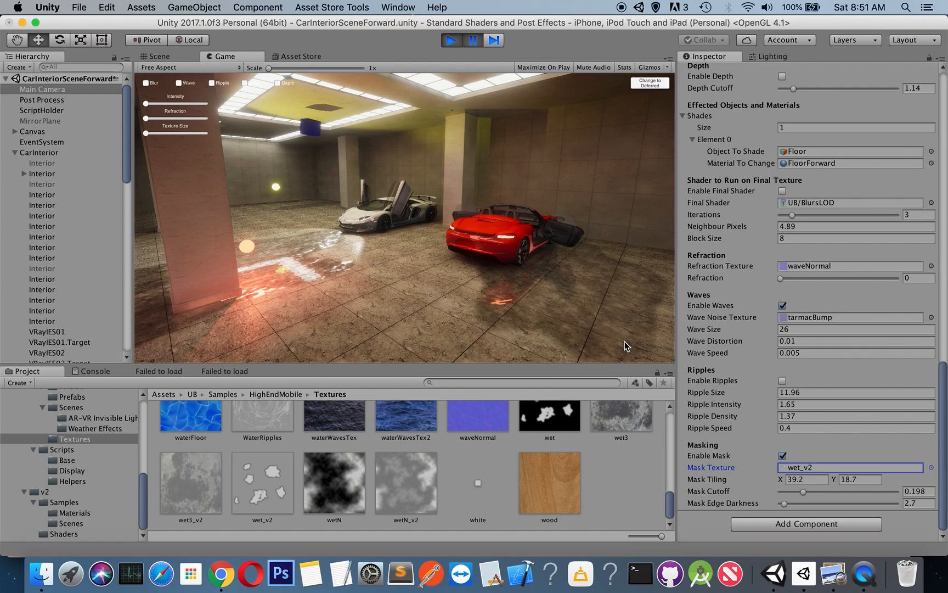
Replace the mask and waves with Ripples, preview them in the running game, and disable Ripples again
left_click(782, 456)
left_click(782, 305)
left_click(782, 381)
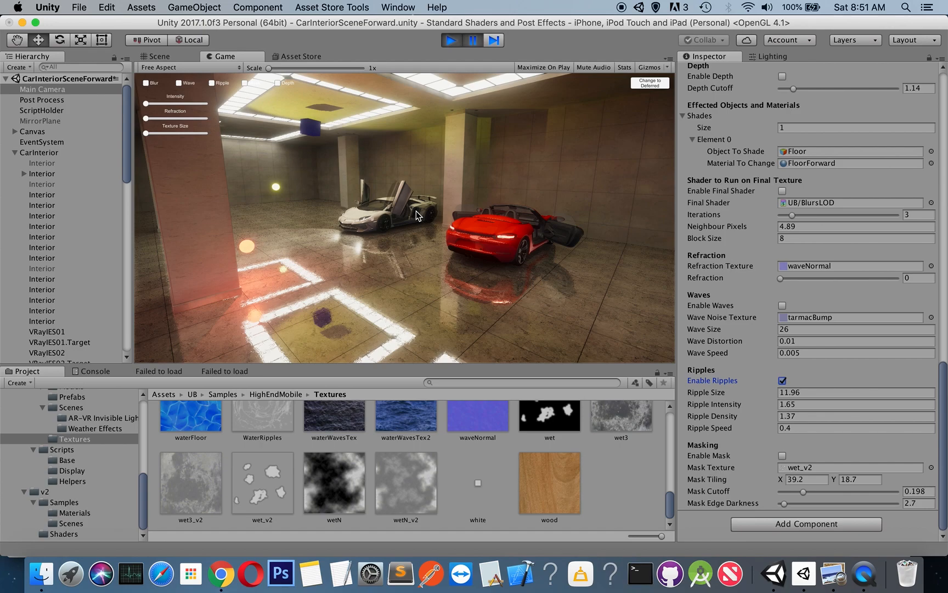
left_click(472, 40)
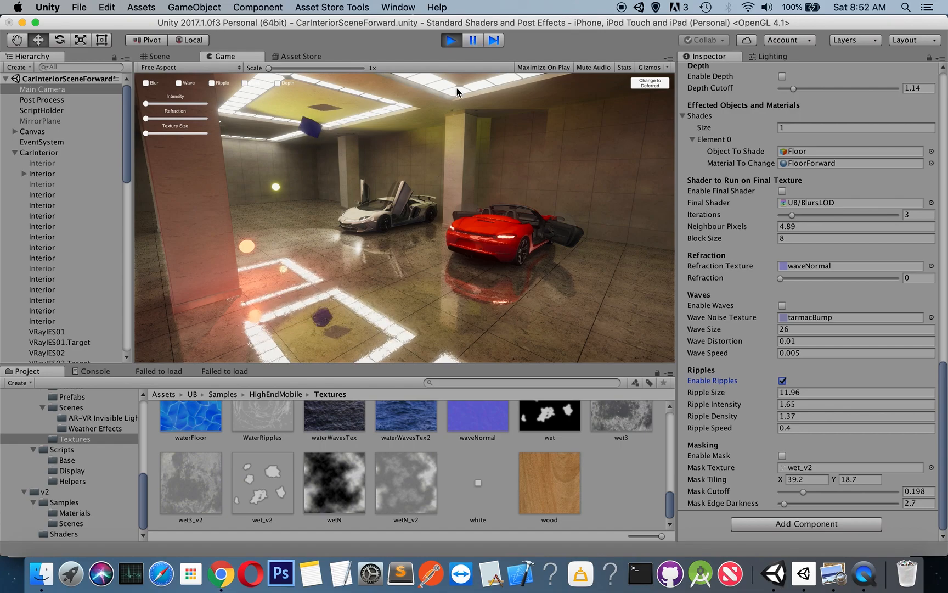
left_click(474, 41)
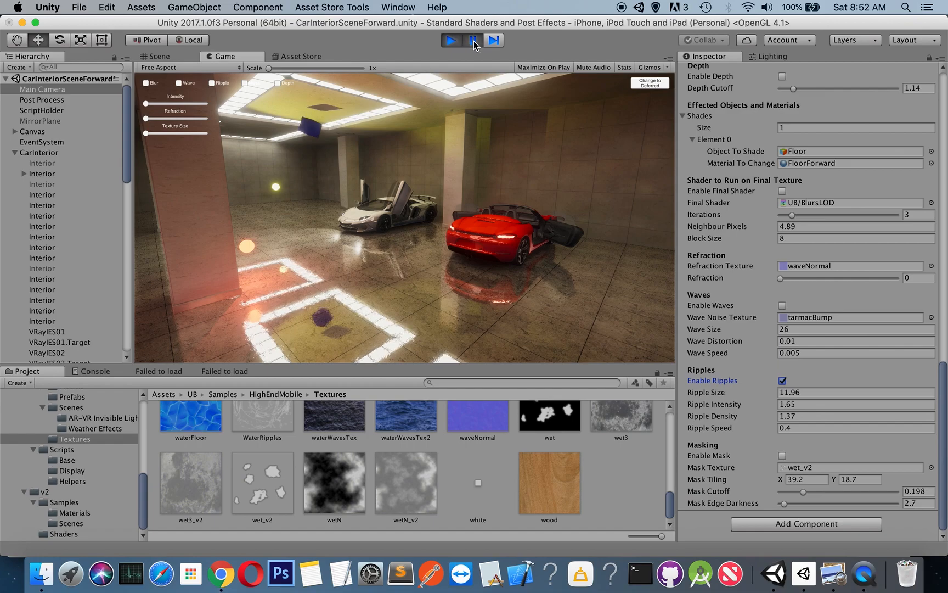
left_click(783, 380)
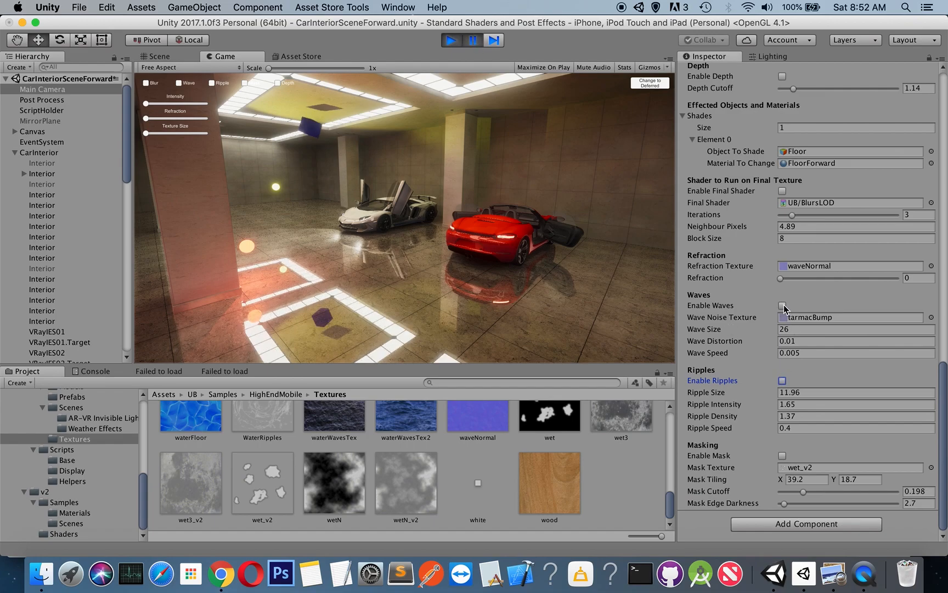
Enable Waves again with a Wave Size of about 0.68 and a Wave Speed of 0.1 in the running game
left_click(783, 305)
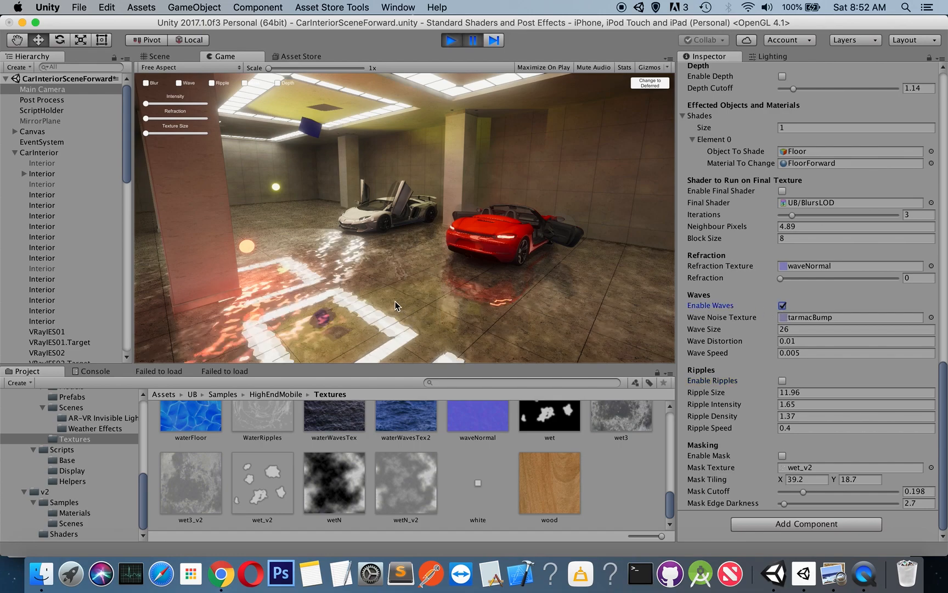
left_click_drag(736, 330, 413, 328)
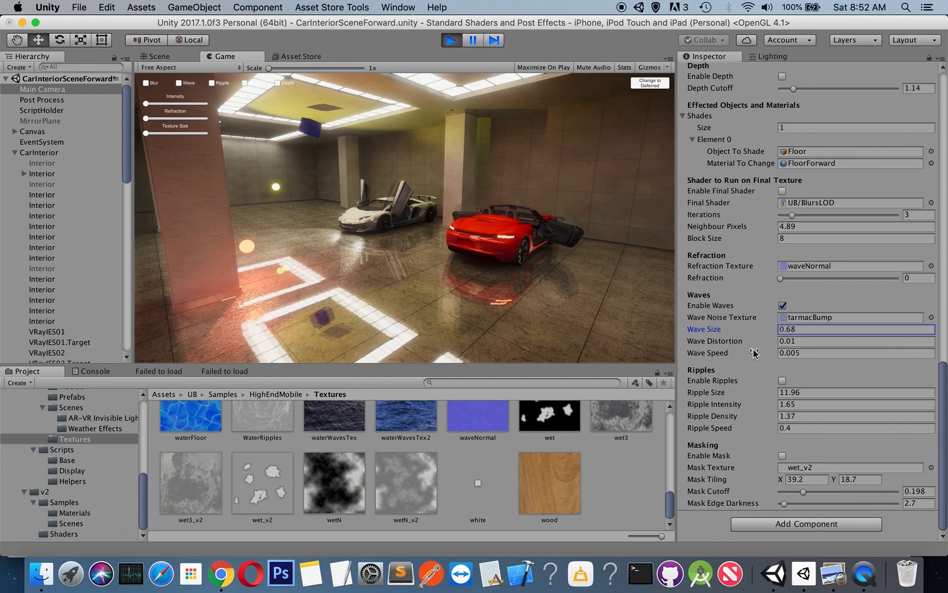
left_click_drag(791, 353, 826, 352)
type("1")
key("BackSpace")
key("BackSpace")
type("1")
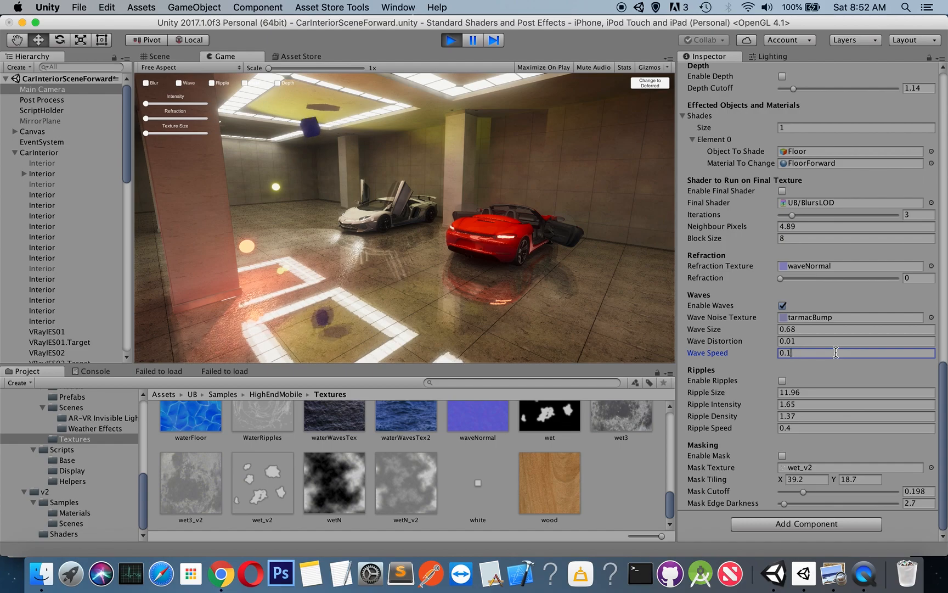
Set the Wave Size to about 1.4, try a Wave Distortion of 0.04, and restore the distortion to 0.01
left_click(758, 329)
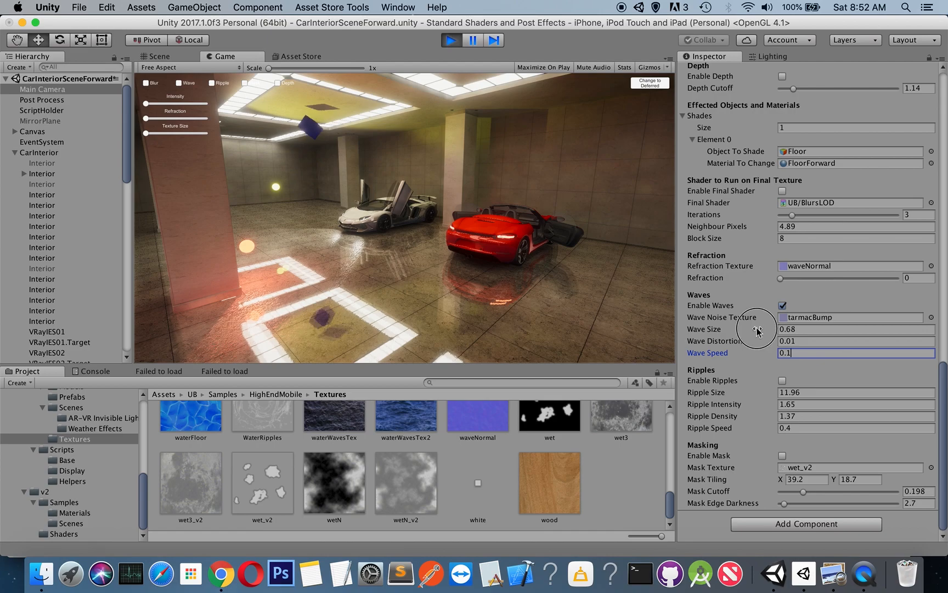
left_click_drag(758, 329, 764, 330)
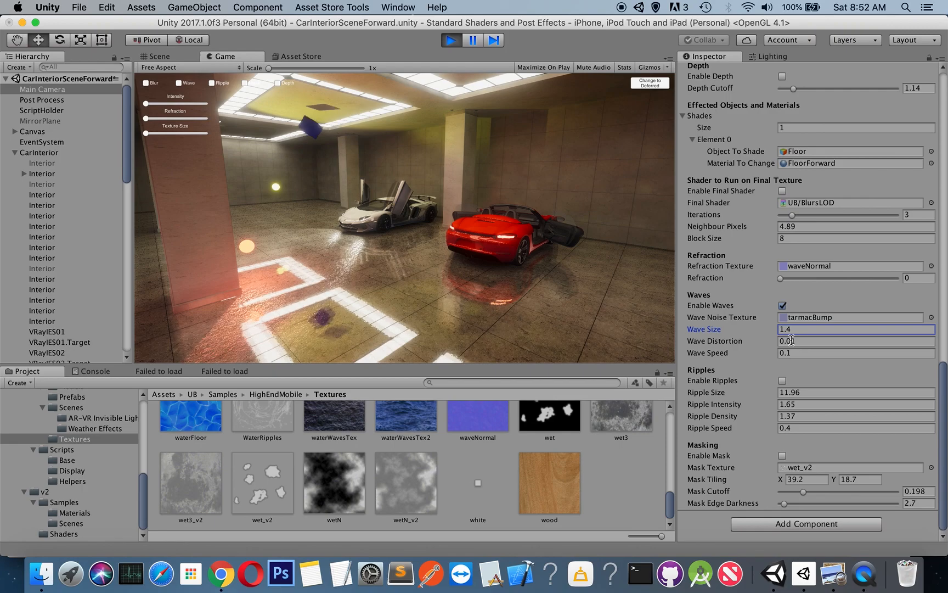
left_click(817, 344)
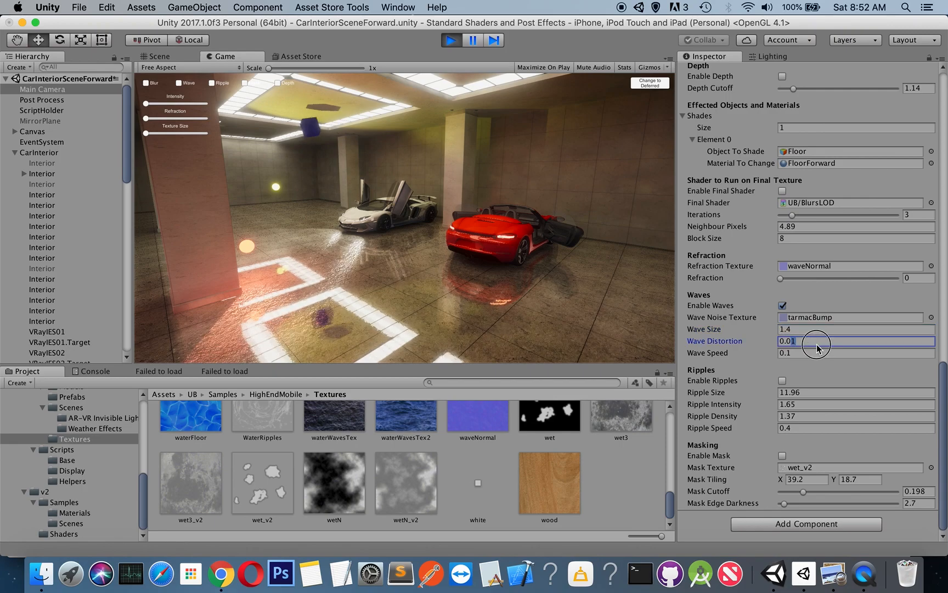
type("0.04")
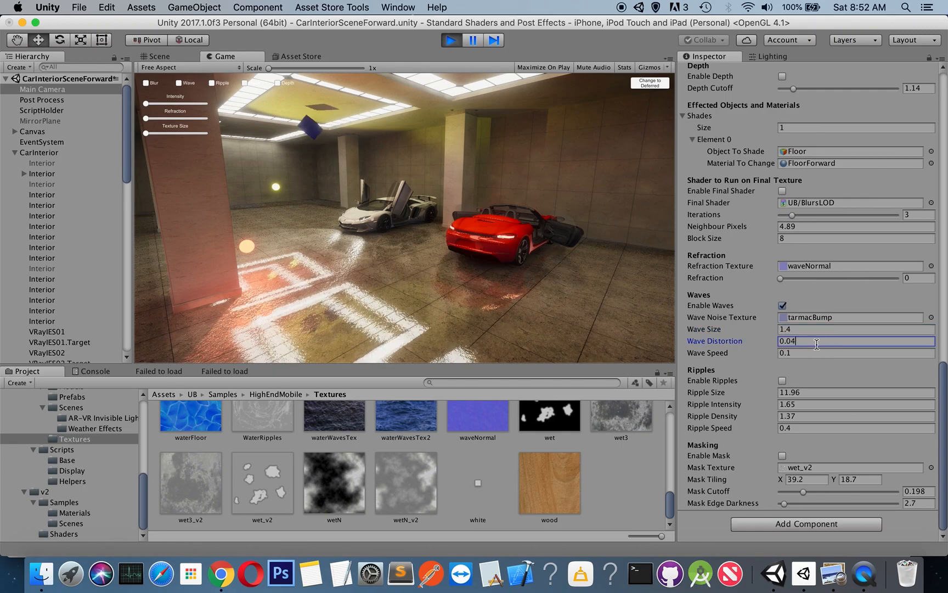
key("BackSpace")
type("1")
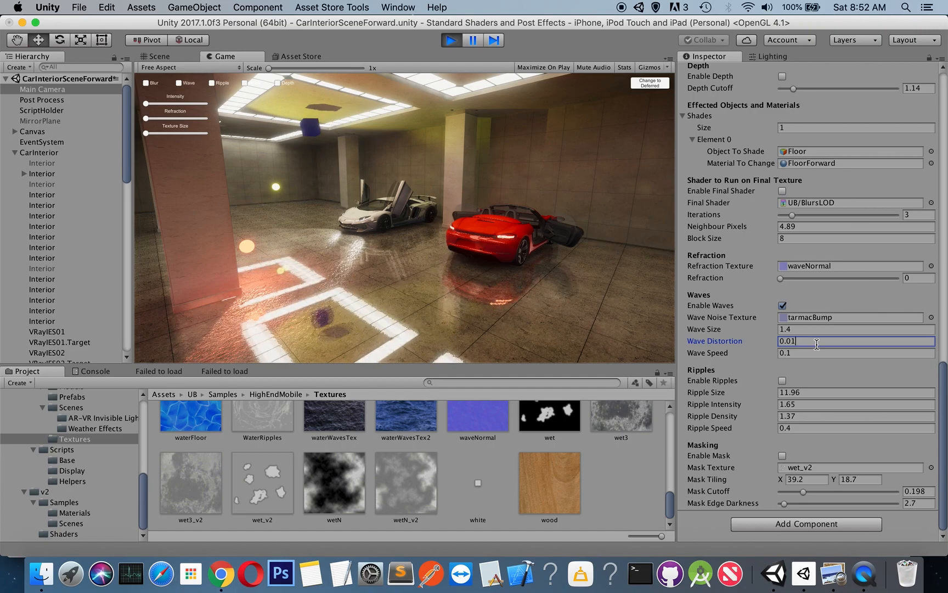
Pause the game and exit play mode, returning to the Camera Shade script's Common settings
left_click(472, 39)
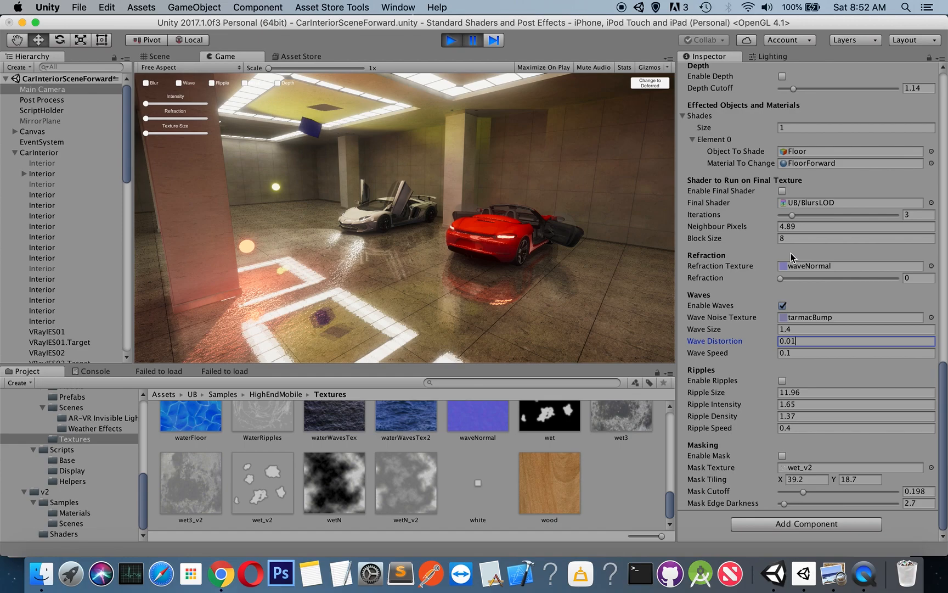
scroll(791, 253, "up", 10)
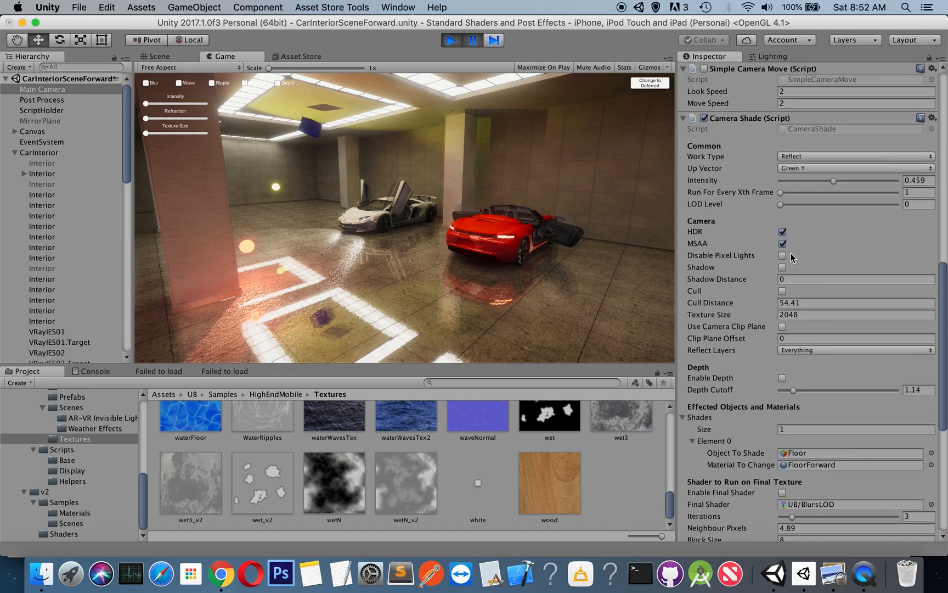
scroll(792, 258, "up", 2)
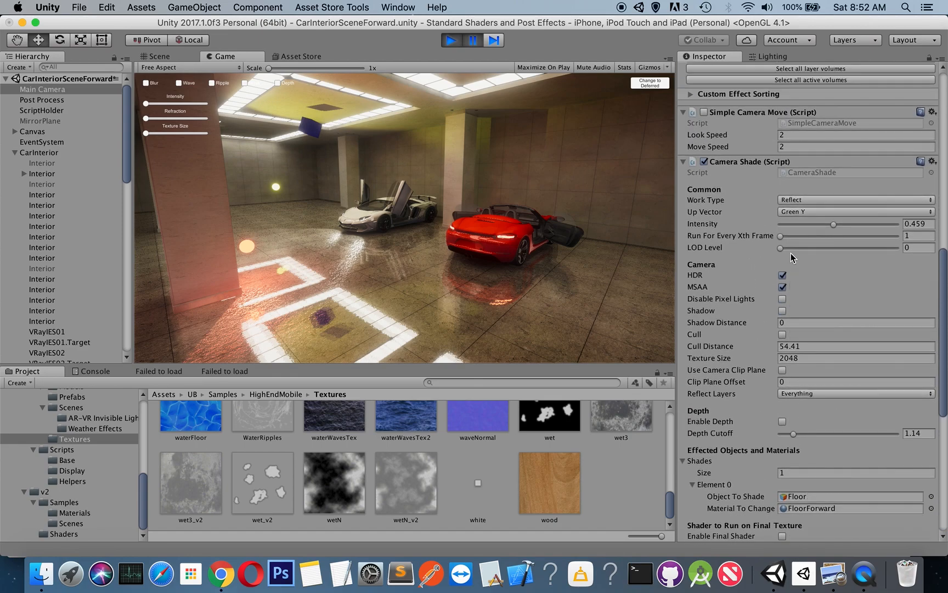
left_click(451, 40)
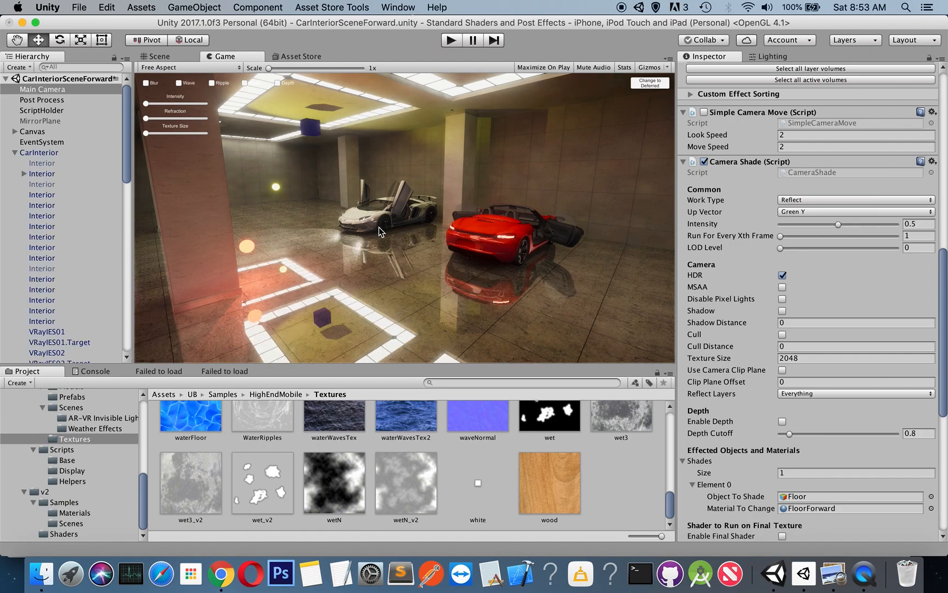